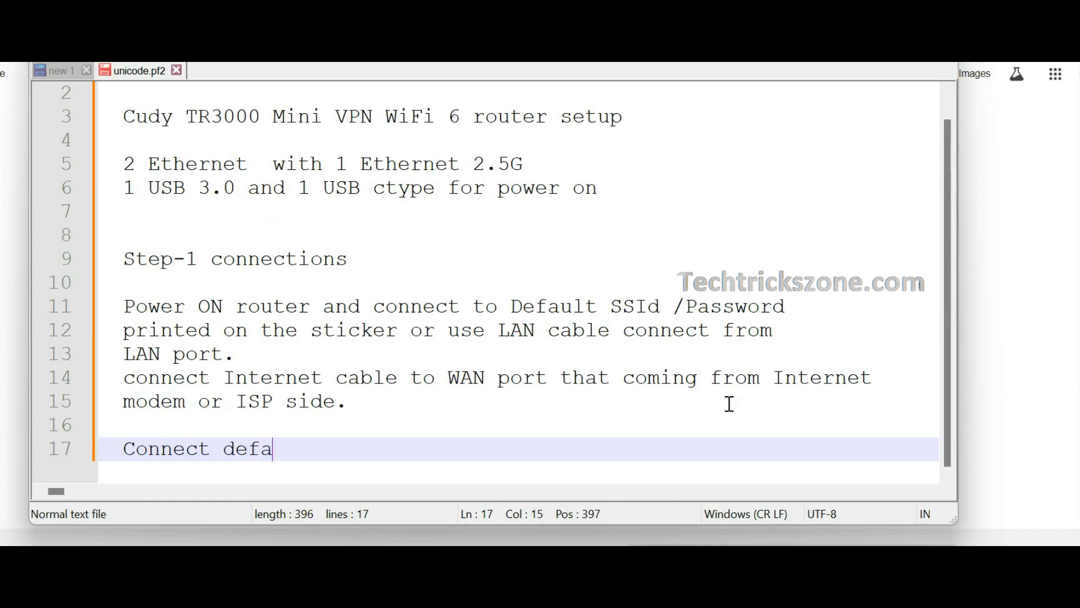
# Finish the WiFi note about following the video to access the Cudy Mini WiFi6 Router
pyautogui.press('BackSpace')
pyautogui.write('WiFi name')
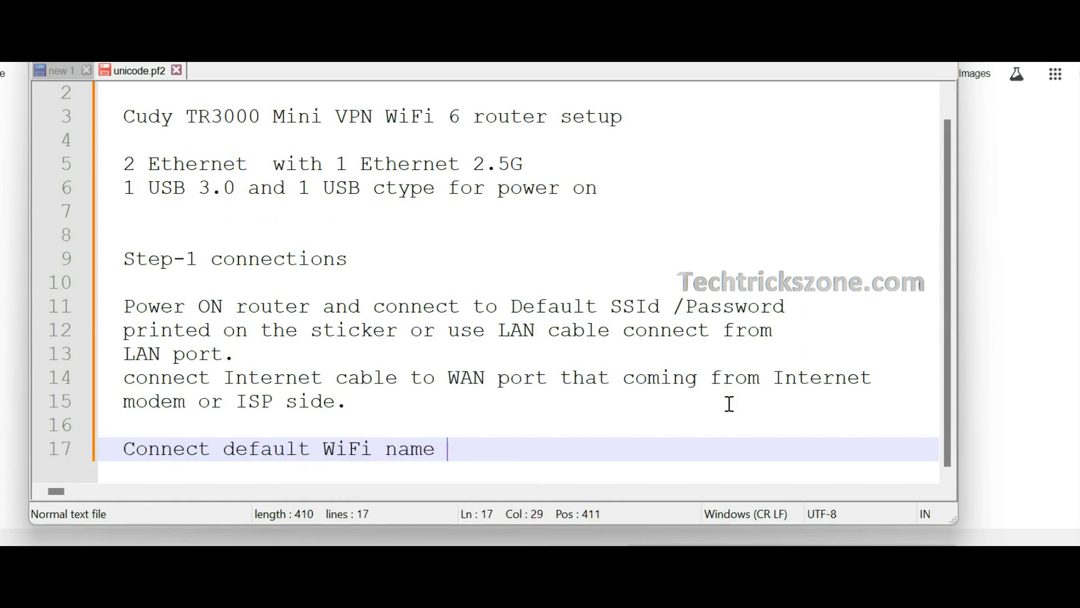
pyautogui.press('BackSpace')
pyautogui.press('BackSpace')
pyautogui.press('BackSpace')
pyautogui.press('BackSpace')
pyautogui.press('BackSpace')
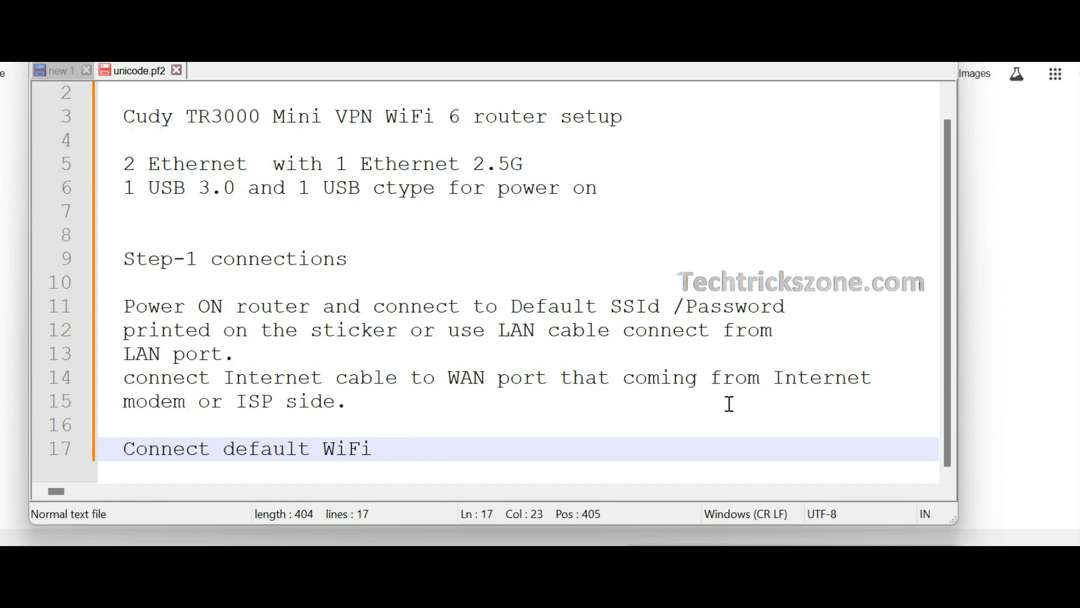
pyautogui.write('name and fo')
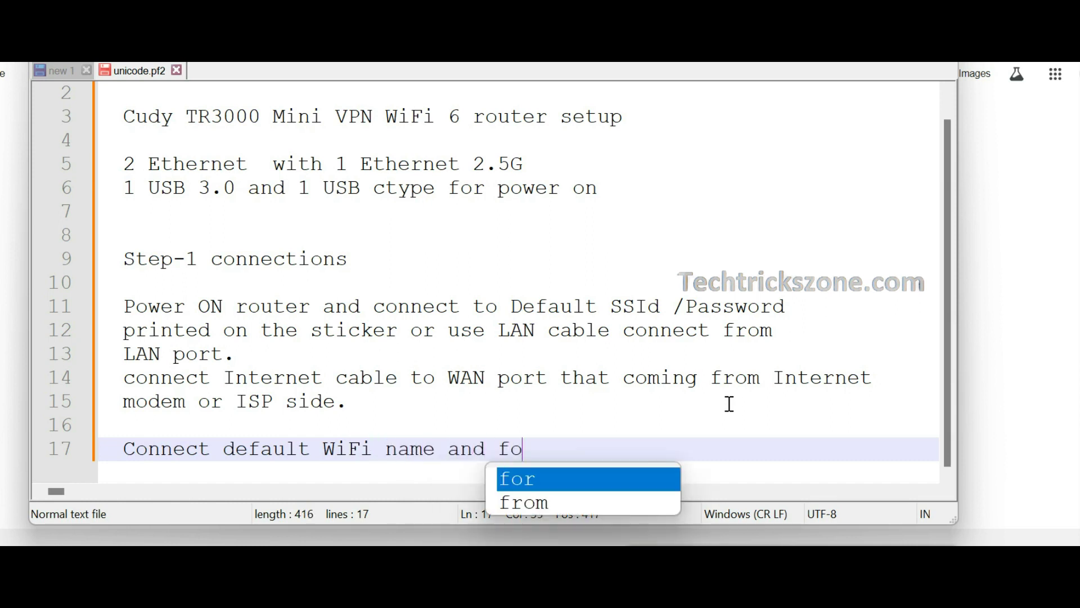
pyautogui.write('llow video toaccess Cudymini')
pyautogui.press('BackSpace')
pyautogui.press('BackSpace')
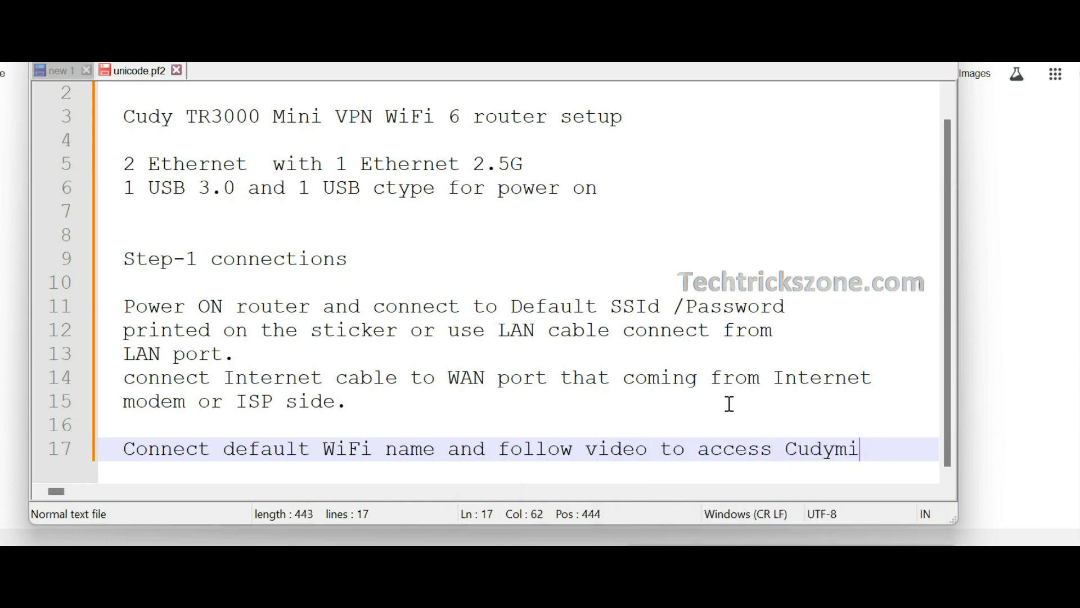
pyautogui.press('BackSpace')
pyautogui.press('BackSpace')
pyautogui.press('Return')
pyautogui.write('Mini wiif ')
pyautogui.write('rote')
pyautogui.press('BackSpace')
pyautogui.press('BackSpace')
pyautogui.press('BackSpace')
# Note 'Default Login IP -192.168.10.1' and the default password on separate lines
pyautogui.press('BackSpace')
pyautogui.press('BackSpace')
pyautogui.press('BackSpace')
pyautogui.press('BackSpace')
pyautogui.write('fi6 Router.')
pyautogui.press('Return')
pyautogui.press('Return')
pyautogui.write('Defult')
pyautogui.press('BackSpace')
pyautogui.press('BackSpace')
pyautogui.press('BackSpace')
pyautogui.write('ault Login ')
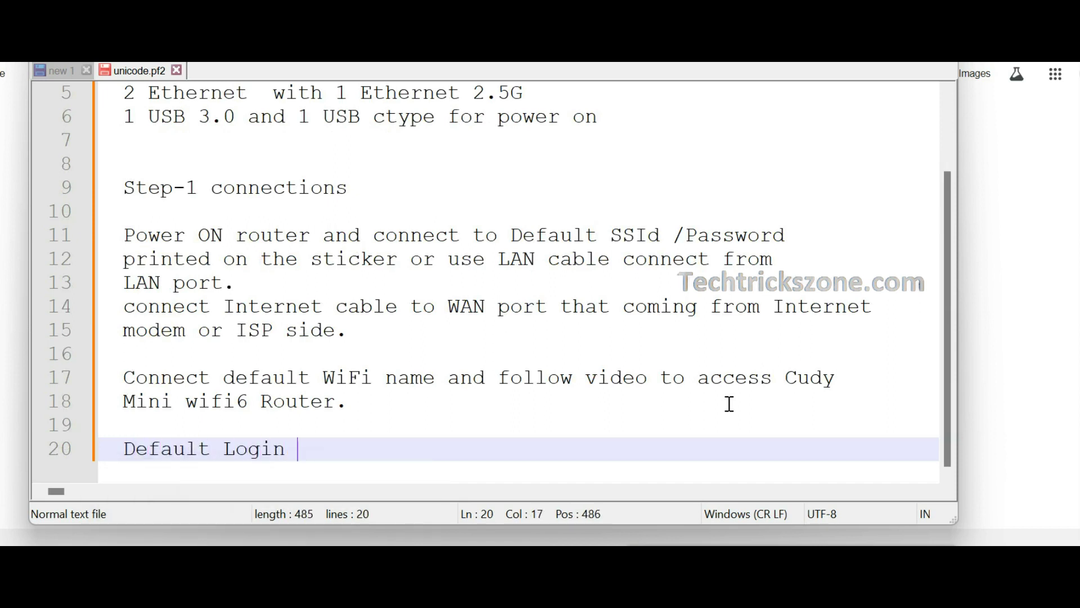
pyautogui.write('IP -192.168.10.1')
pyautogui.press('Return')
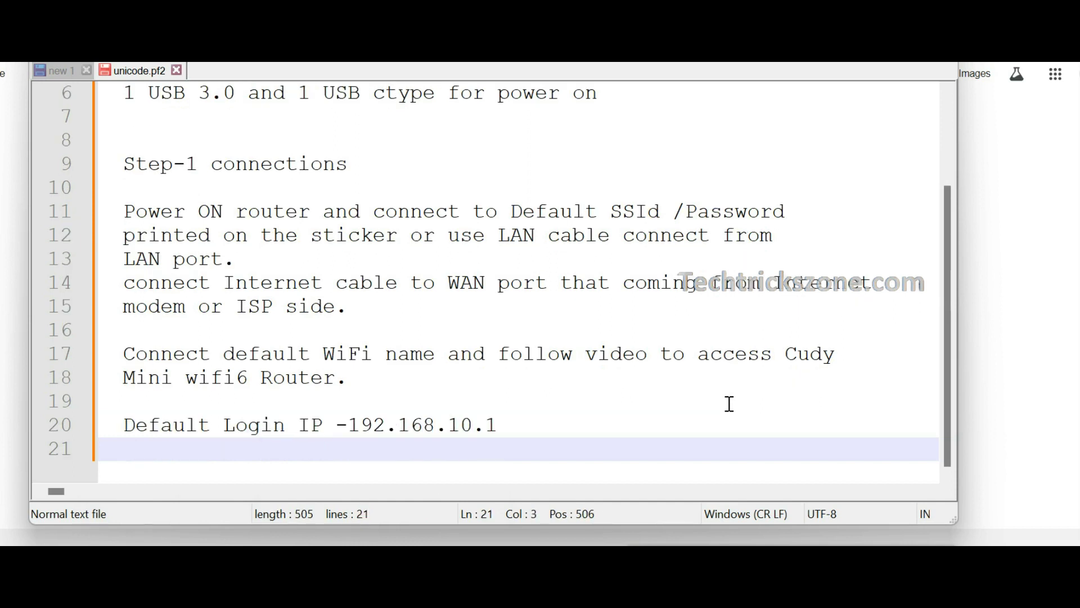
pyautogui.write('def')
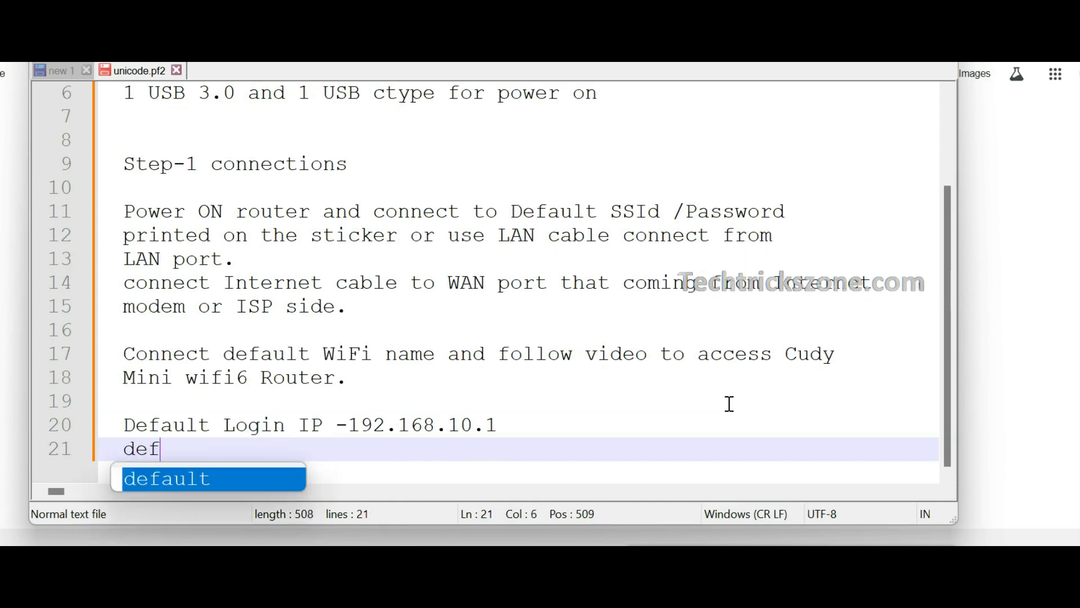
pyautogui.write('ault password- admin')
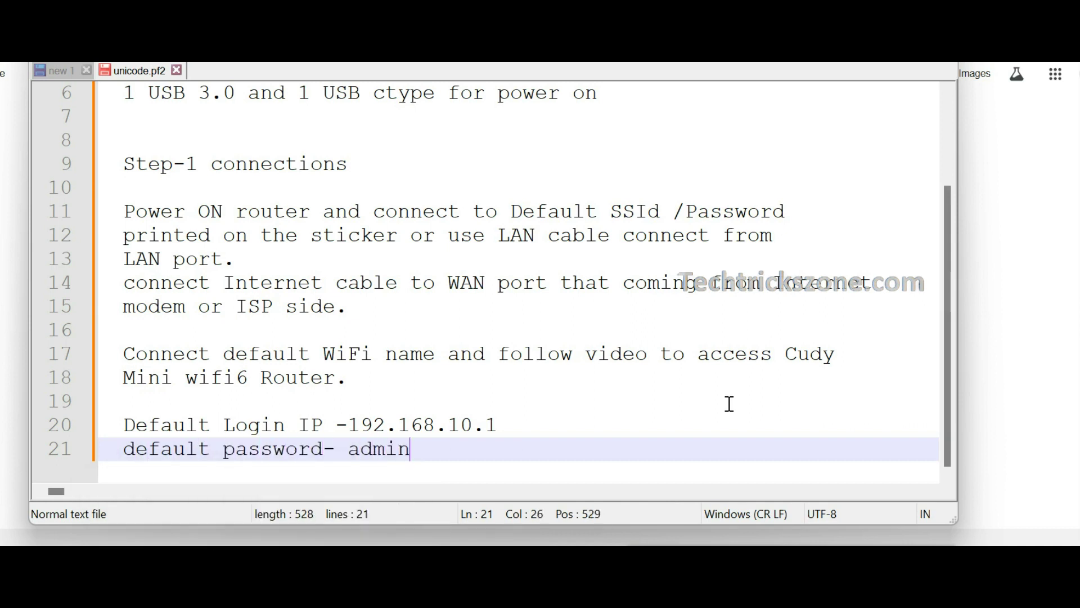
pyautogui.press('Return')
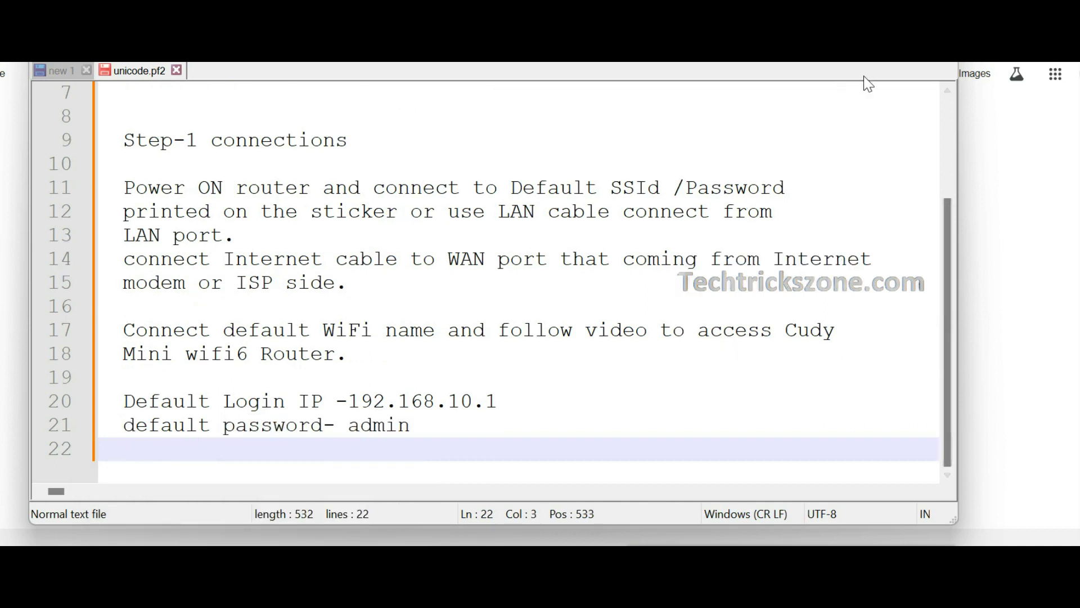
pyautogui.hotkey('alt', 'Tab')
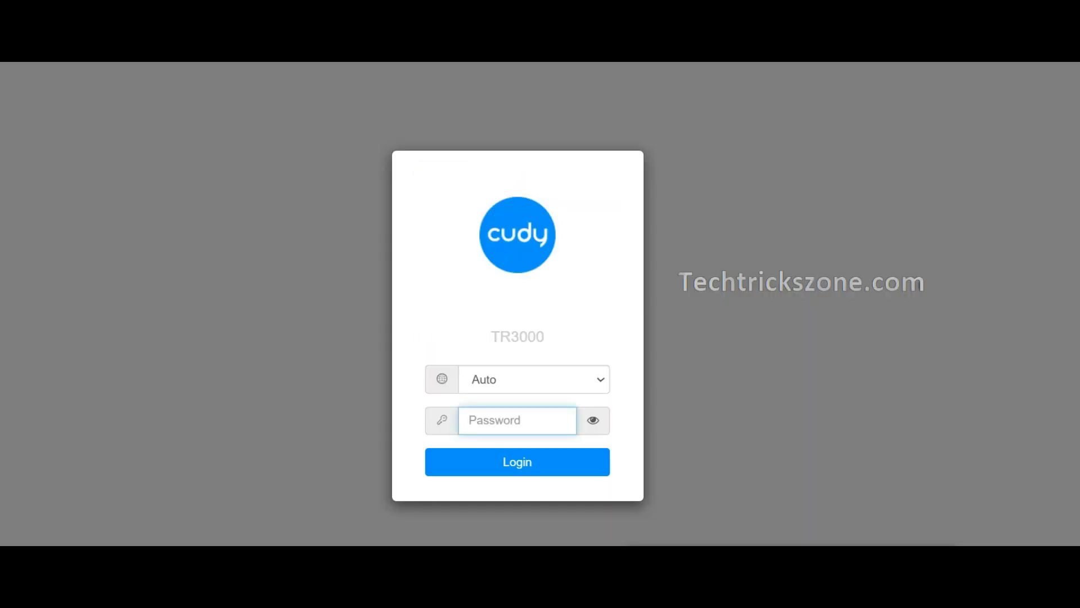
# Log in to the router with the default password, shown in plain text first
pyautogui.write('a')
pyautogui.click(596, 422)
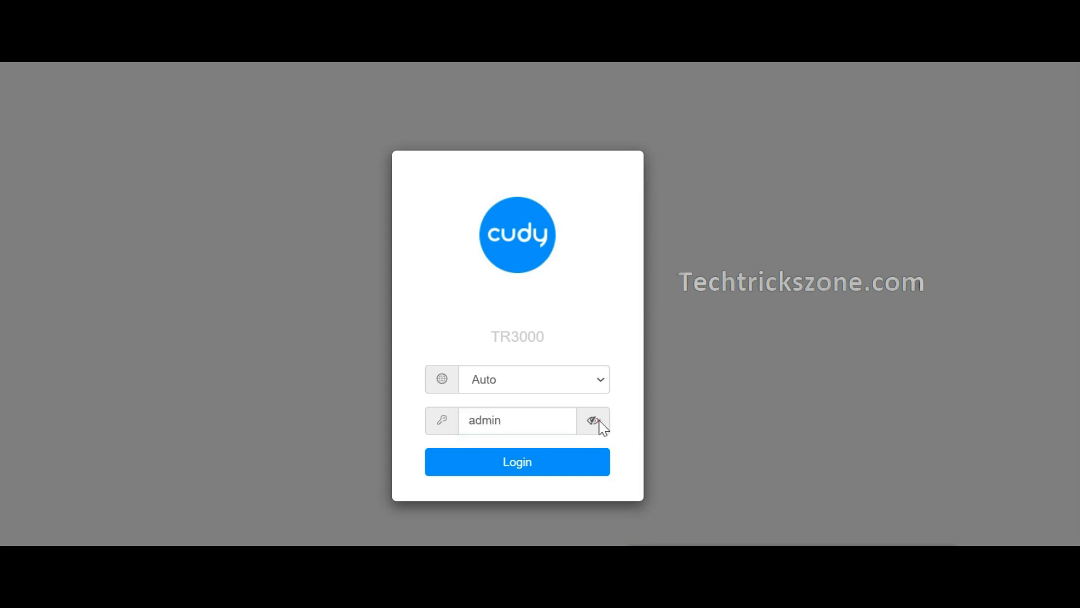
pyautogui.click(526, 458)
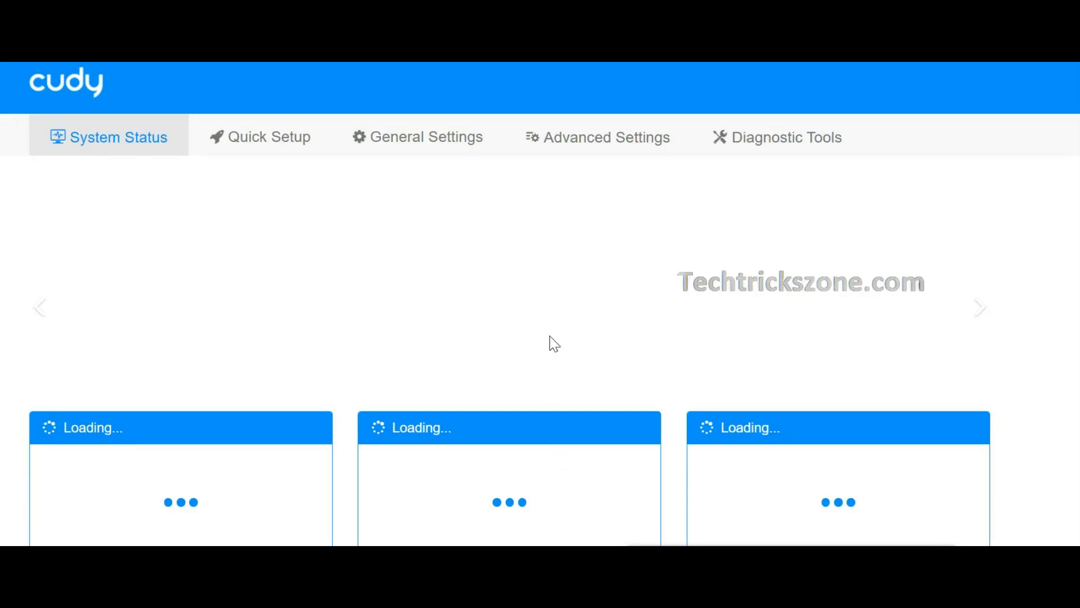
# Zoom Chrome out to 67% to see more of the System Status dashboard
pyautogui.scroll(-2, 527, 315)
pyautogui.click(1069, 63)
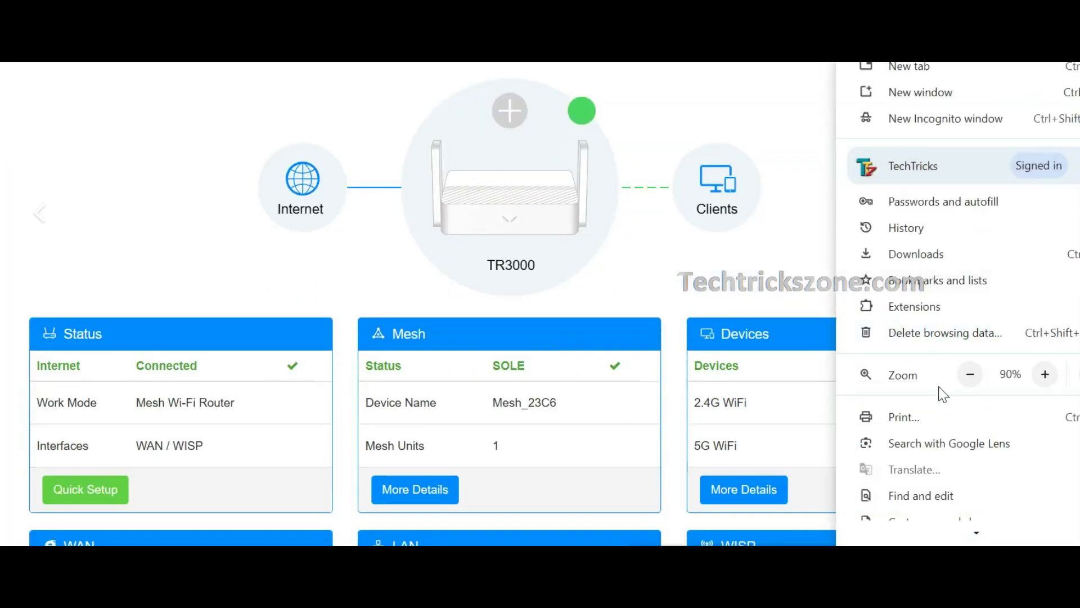
pyautogui.click(970, 374)
pyautogui.click(970, 374)
pyautogui.click(970, 374)
pyautogui.click(600, 225)
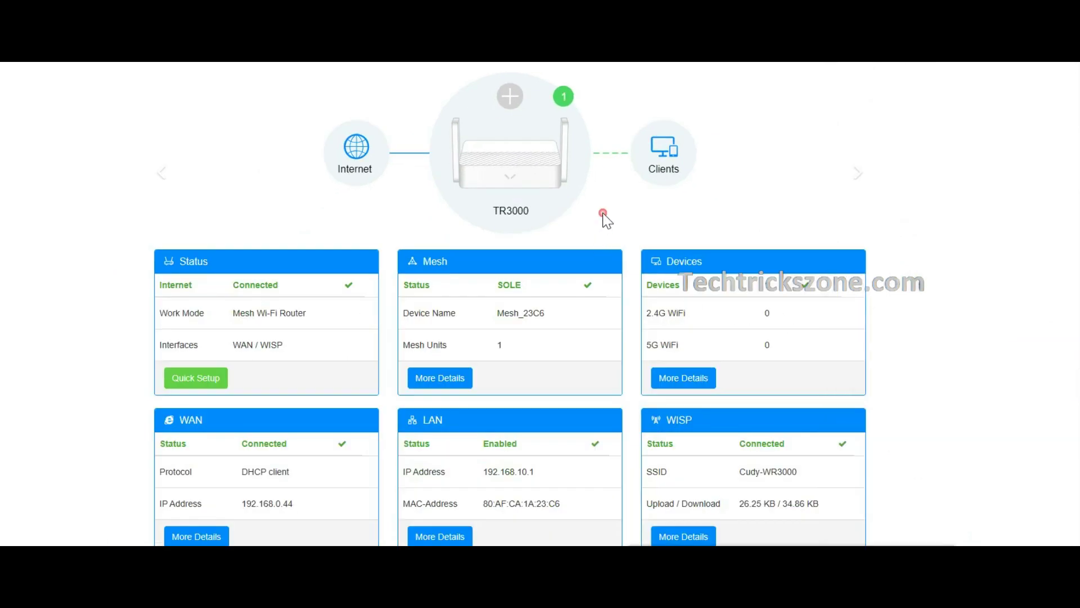
pyautogui.scroll(2, 656, 306)
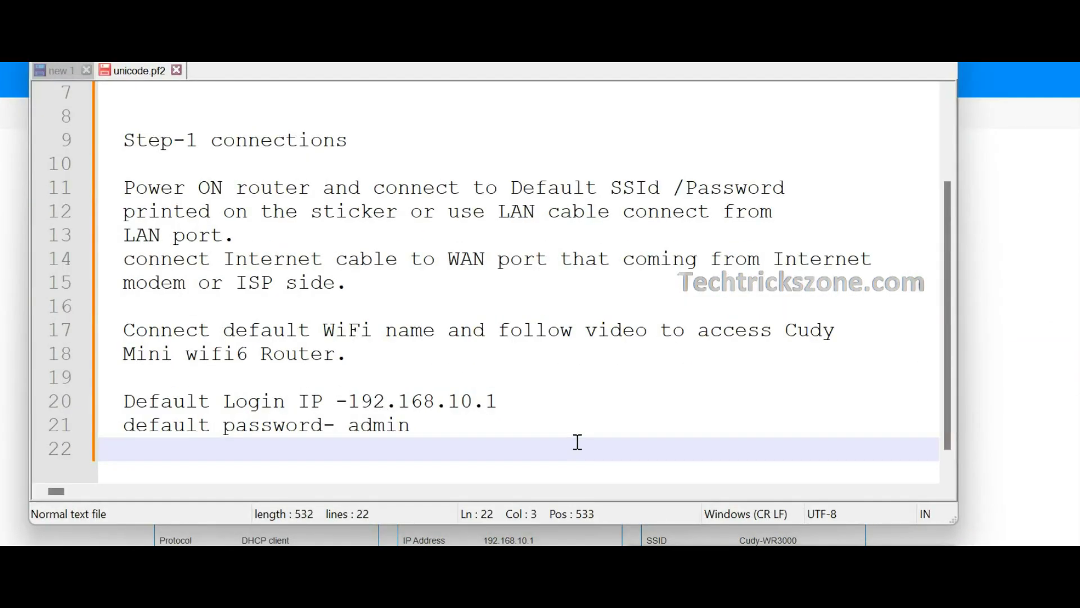
# Add the note 'Use Quick setup option to make it simple configurations.' on line 23
pyautogui.press('Return')
pyautogui.press('Return')
pyautogui.press('Return')
pyautogui.press('Return')
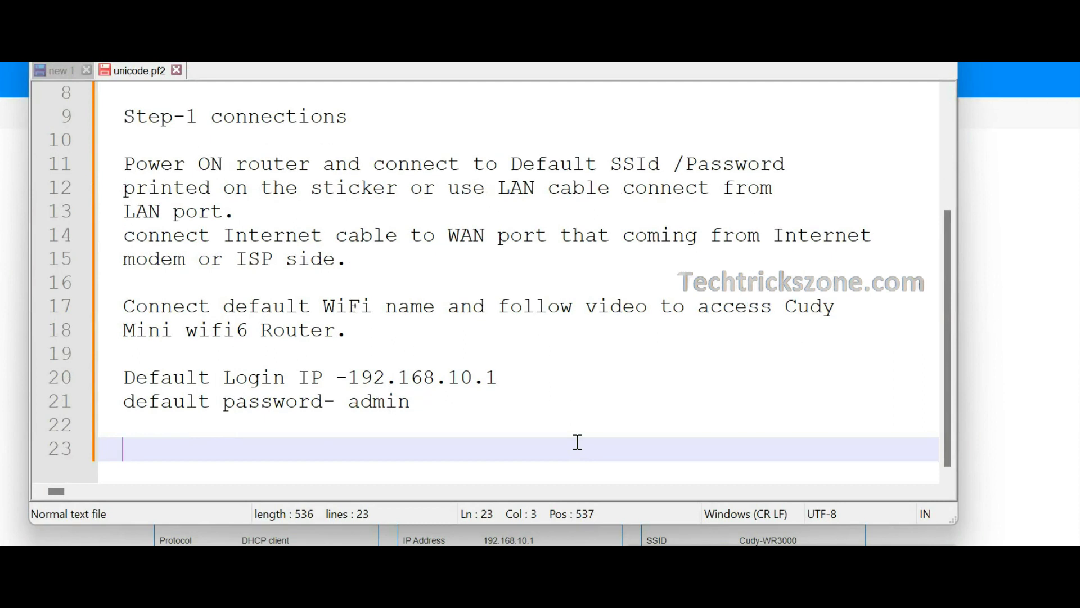
pyautogui.press('Return')
pyautogui.press('Return')
pyautogui.press('Return')
pyautogui.press('Return')
pyautogui.press('Return')
pyautogui.click(146, 251)
pyautogui.write('Use Quick se')
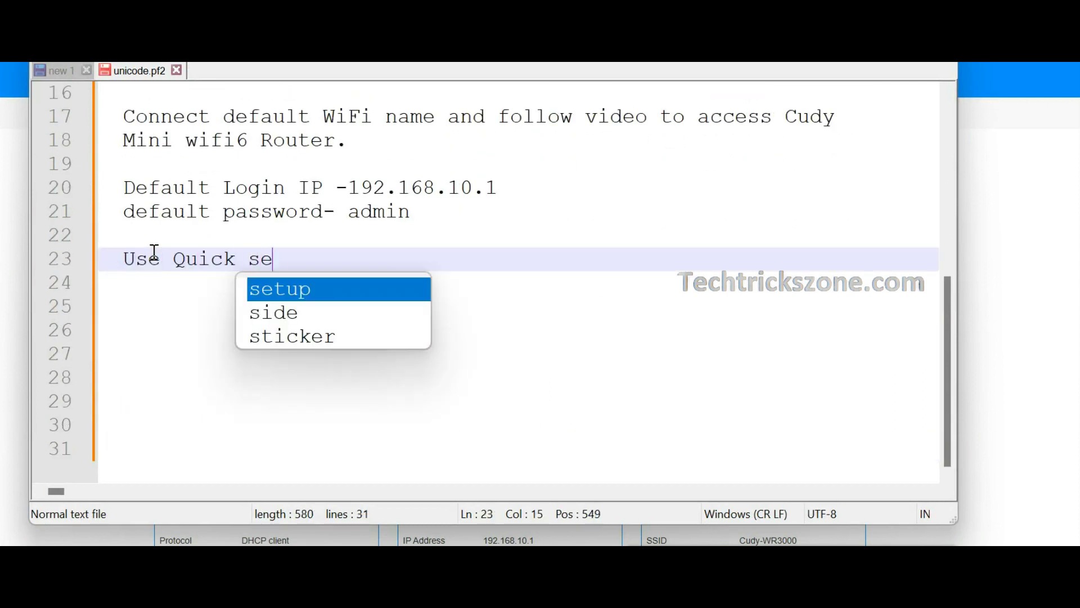
pyautogui.write('tup opt')
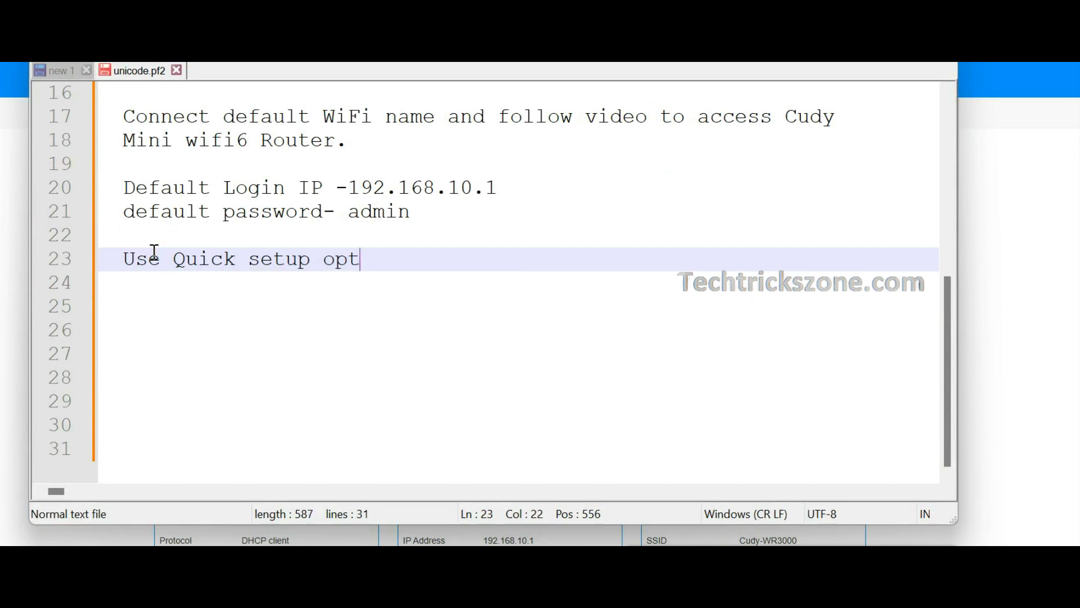
pyautogui.write('ion to make it s')
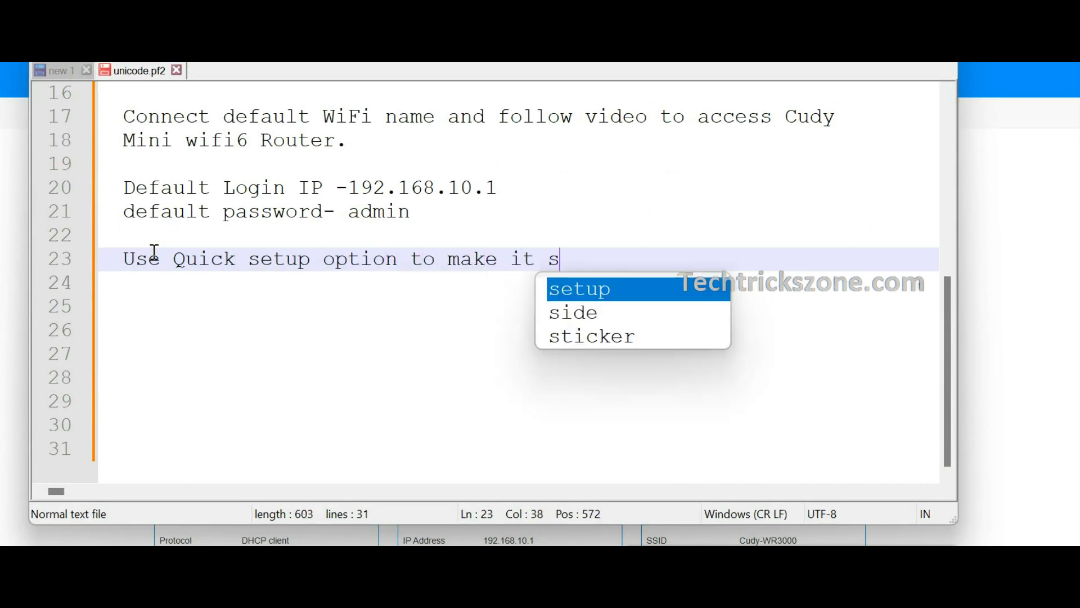
pyautogui.write('imple cojfig')
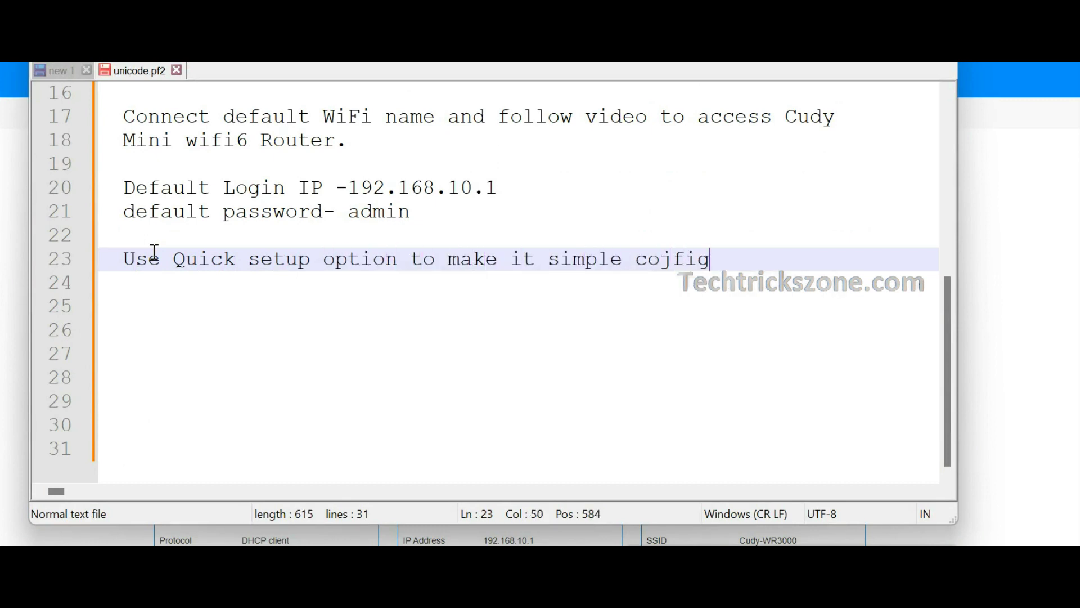
pyautogui.press('BackSpace')
pyautogui.press('BackSpace')
pyautogui.press('BackSpace')
pyautogui.write('nfigurait')
pyautogui.press('BackSpace')
pyautogui.press('BackSpace')
pyautogui.write('tions.')
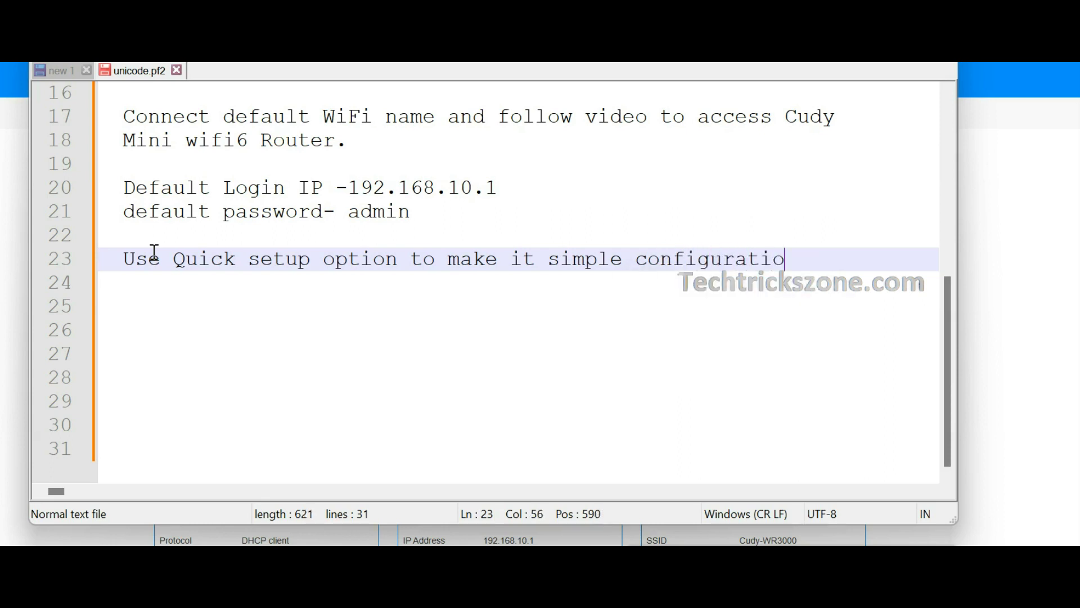
pyautogui.press('Return')
pyautogui.press('Return')
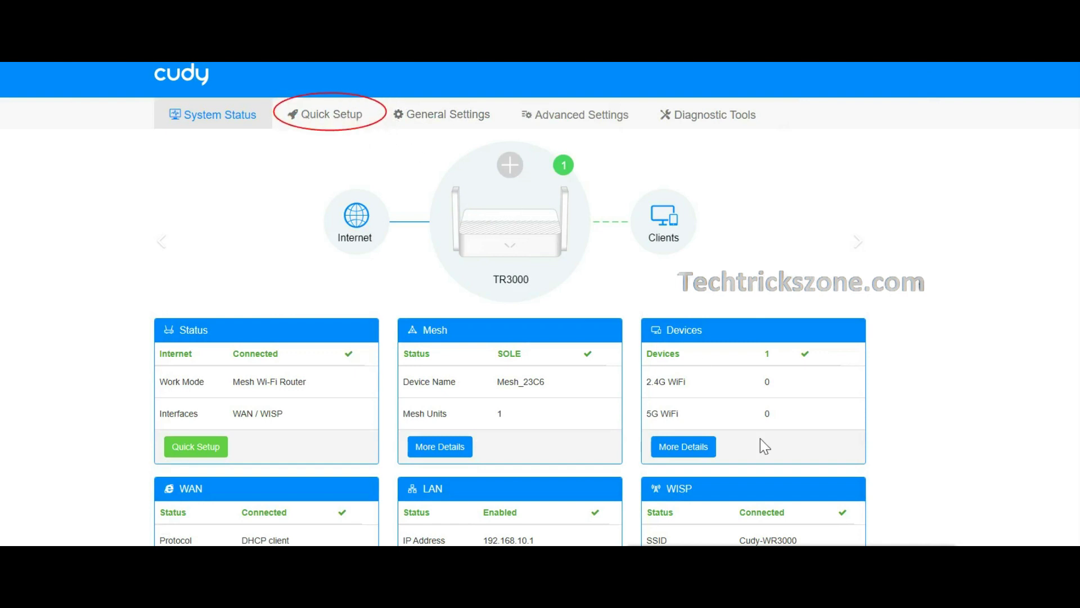
# Start Quick Setup and choose Mesh Wi-Fi Router as the operation mode
pyautogui.click(346, 118)
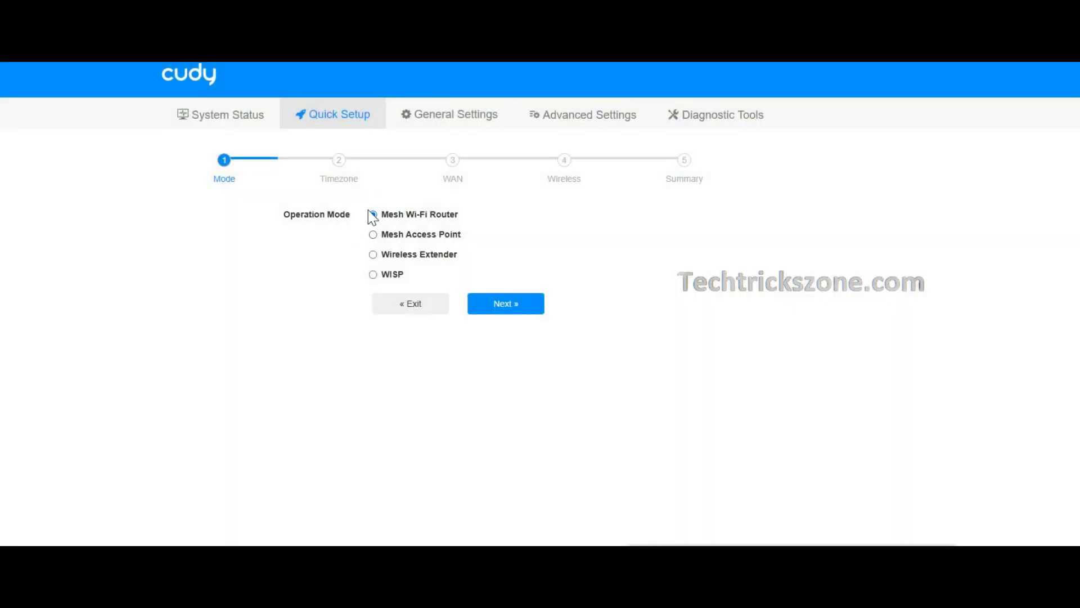
pyautogui.moveTo(389, 216); pyautogui.dragTo(501, 249)
pyautogui.click(437, 235)
pyautogui.click(441, 215)
pyautogui.click(518, 302)
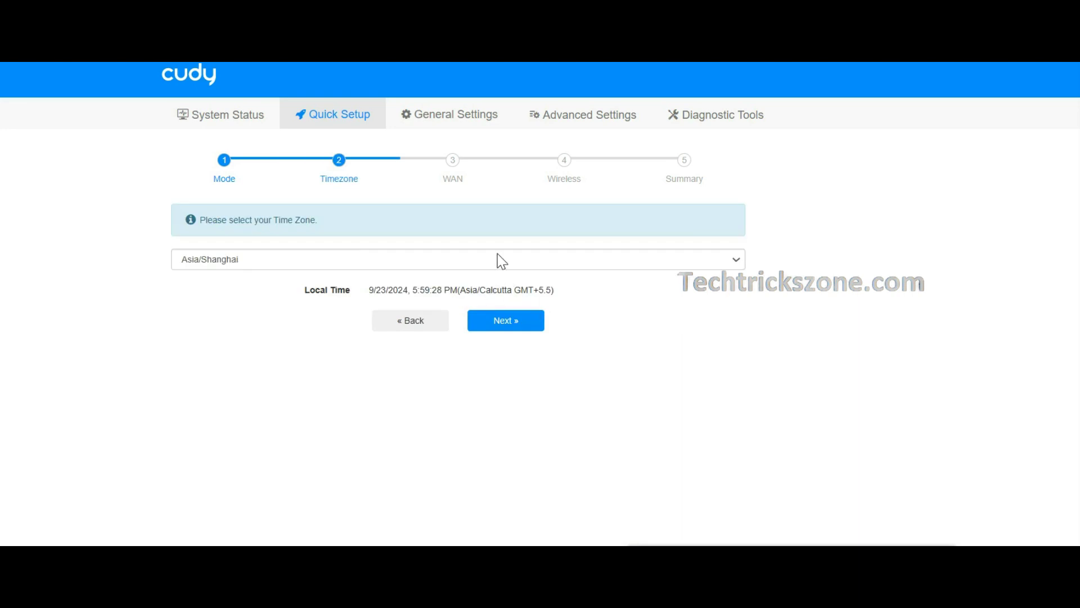
# Set the time zone to GMT+05:30 New Delhi and advance to the WAN step
pyautogui.click(500, 262)
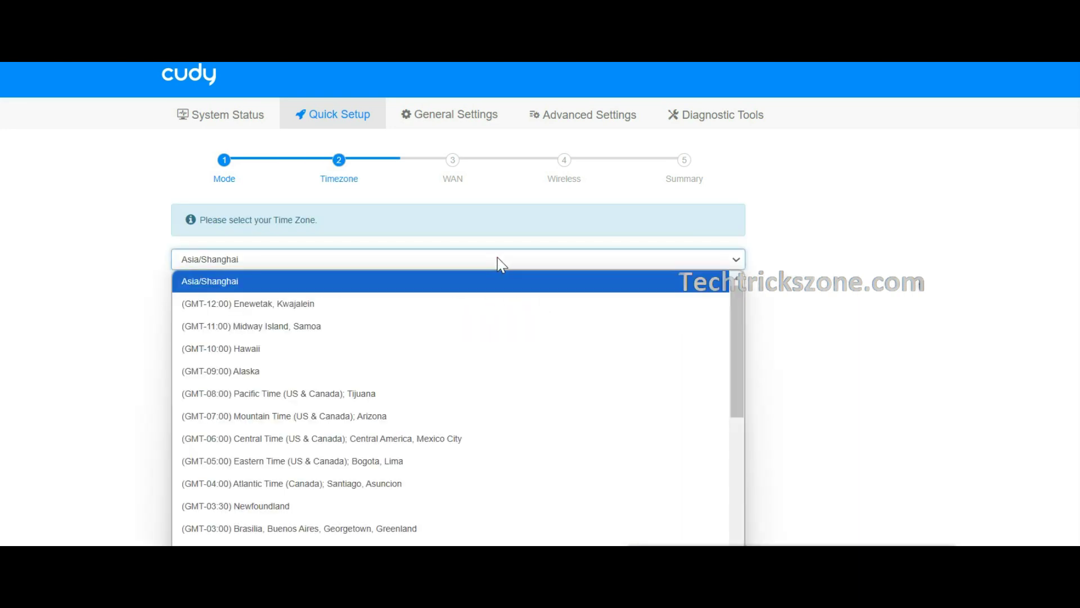
pyautogui.scroll(-7, 540, 400)
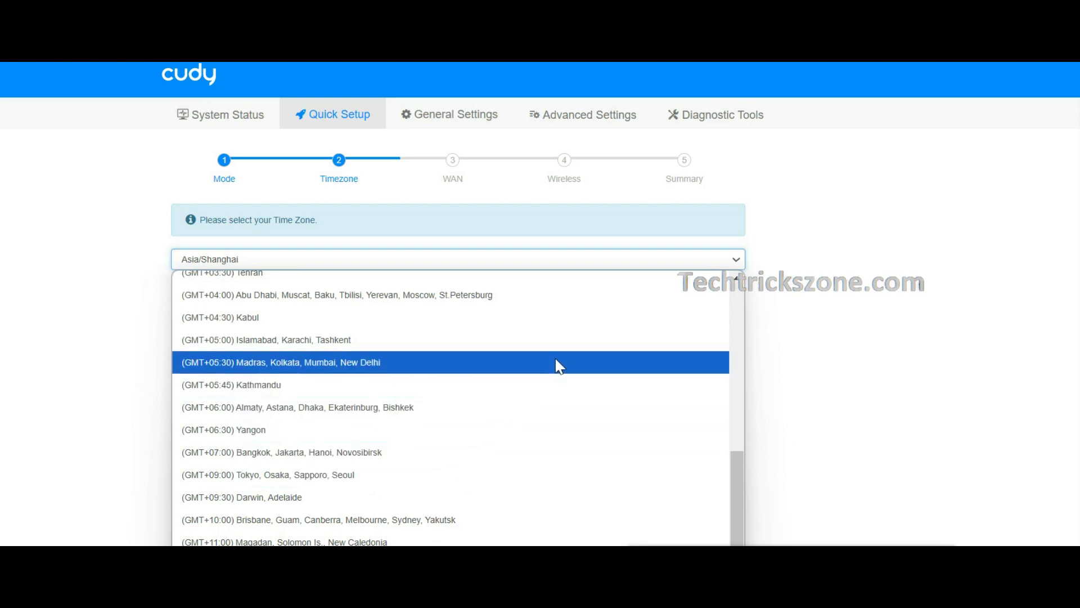
pyautogui.click(556, 365)
pyautogui.click(537, 321)
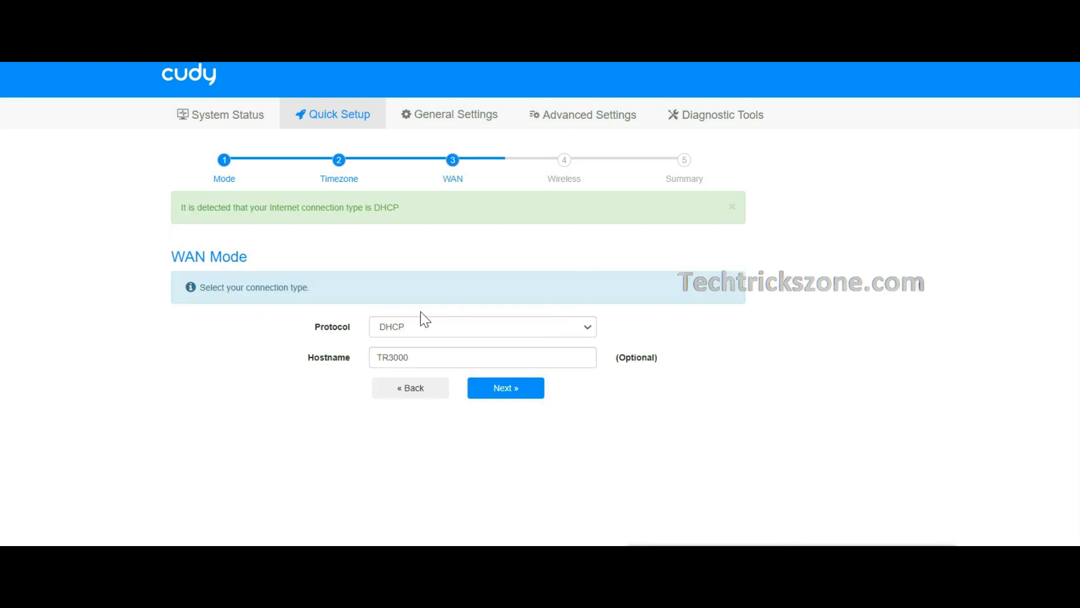
# Show the WAN connection types and begin the note 'choose internet Type from'
pyautogui.click(441, 322)
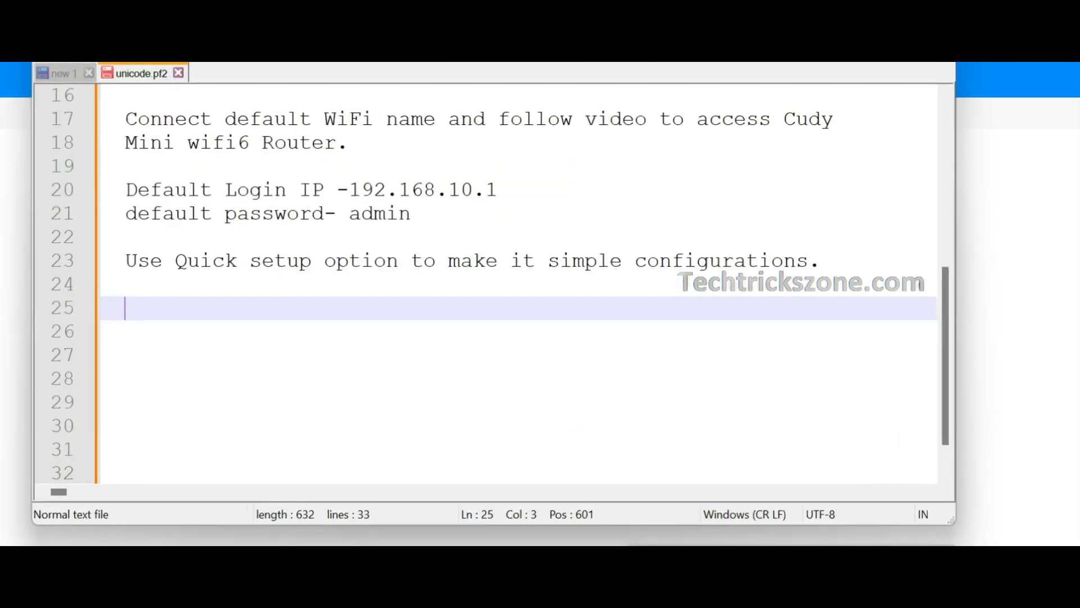
pyautogui.scroll(-1, 574, 424)
pyautogui.write('choose internet Type from')
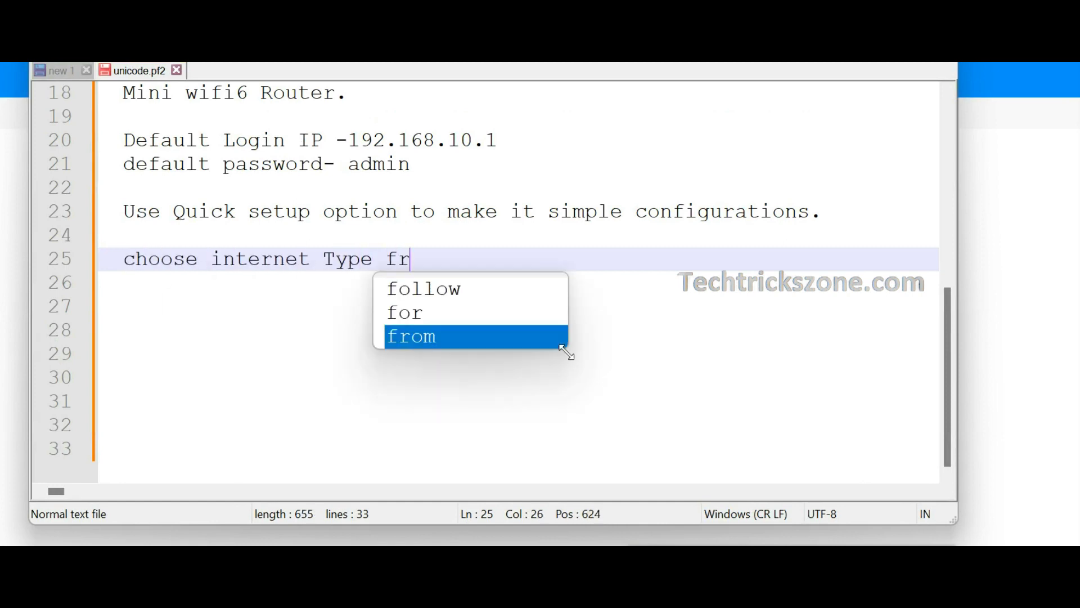
# List PPPoE, Static and DHCP on separate lines, then add 'Get internet WAn settings from ISP'
pyautogui.press('Return')
pyautogui.press('Return')
pyautogui.press('Return')
pyautogui.write('P')
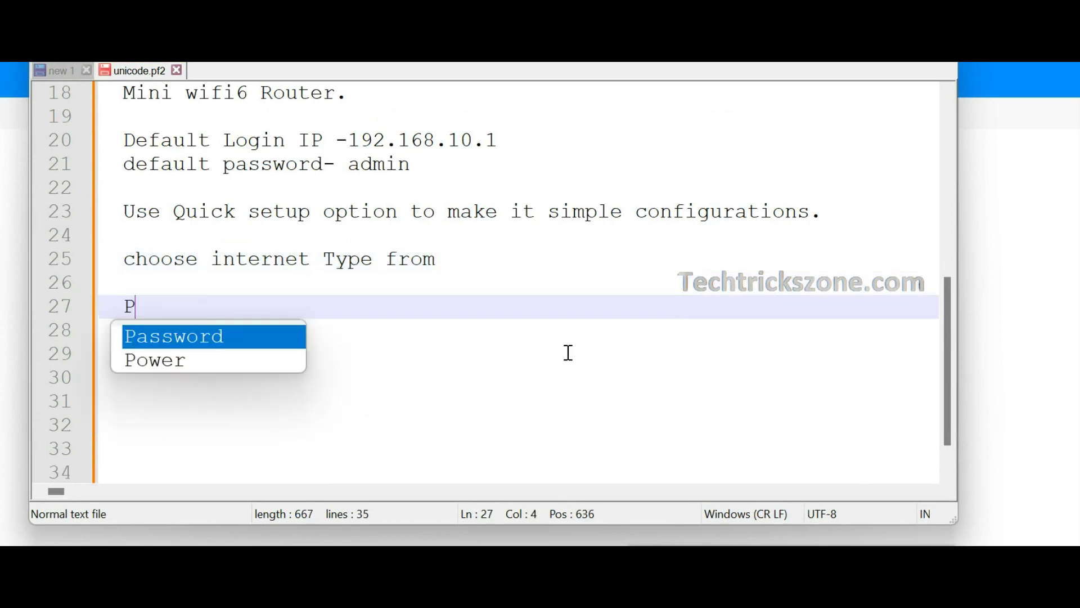
pyautogui.write('PPoE')
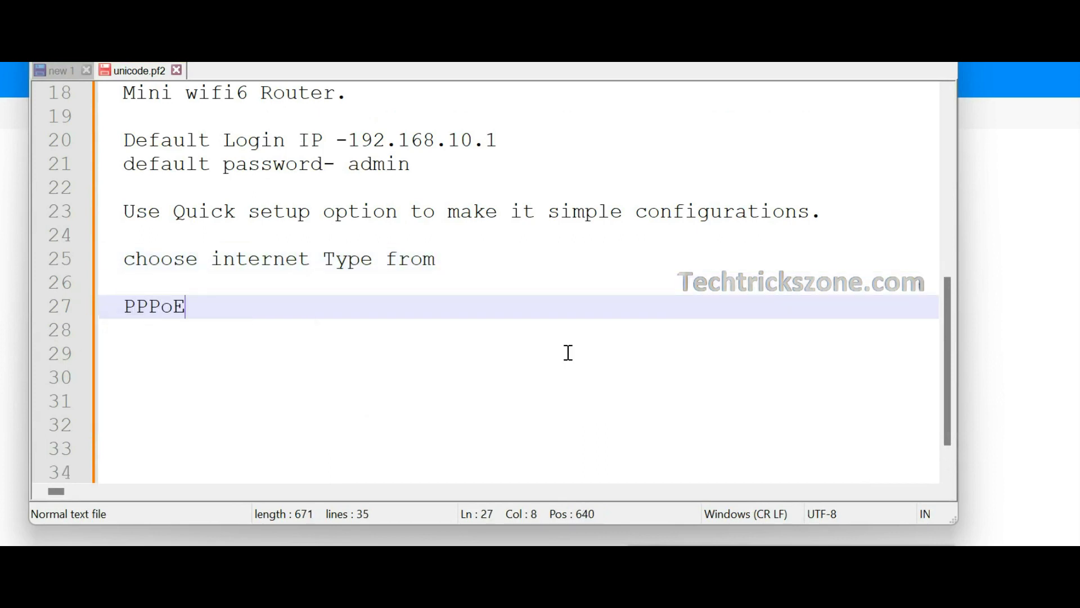
pyautogui.press('Return')
pyautogui.write('Static')
pyautogui.press('Return')
pyautogui.write('DHCP')
pyautogui.press('Return')
pyautogui.press('Return')
pyautogui.write('Get ')
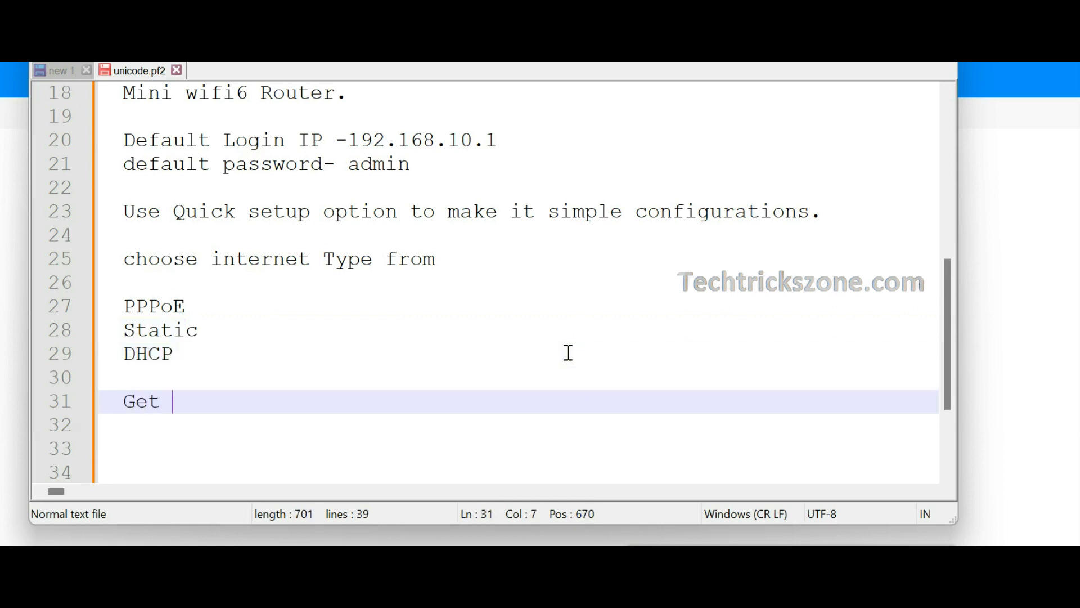
pyautogui.write('i')
pyautogui.press('BackSpace')
pyautogui.write('internet')
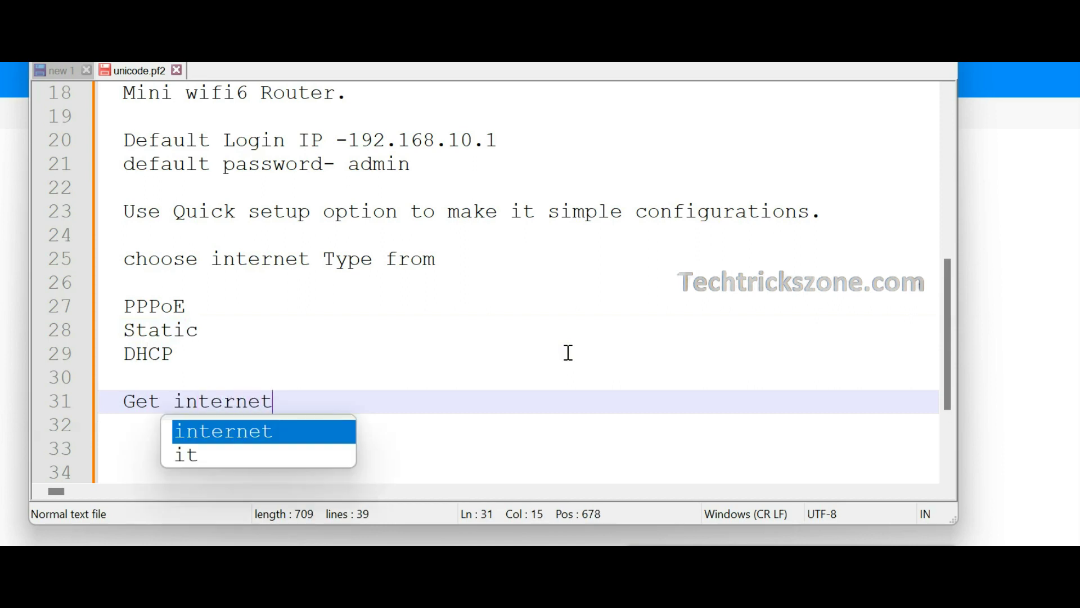
pyautogui.write(' WAn set')
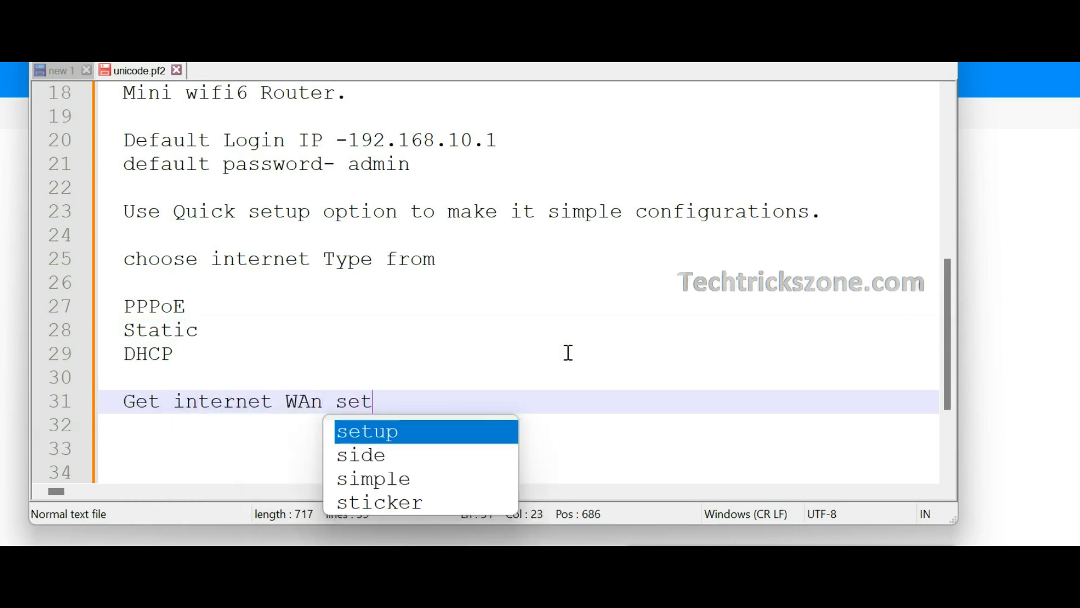
pyautogui.write('tings from ISP')
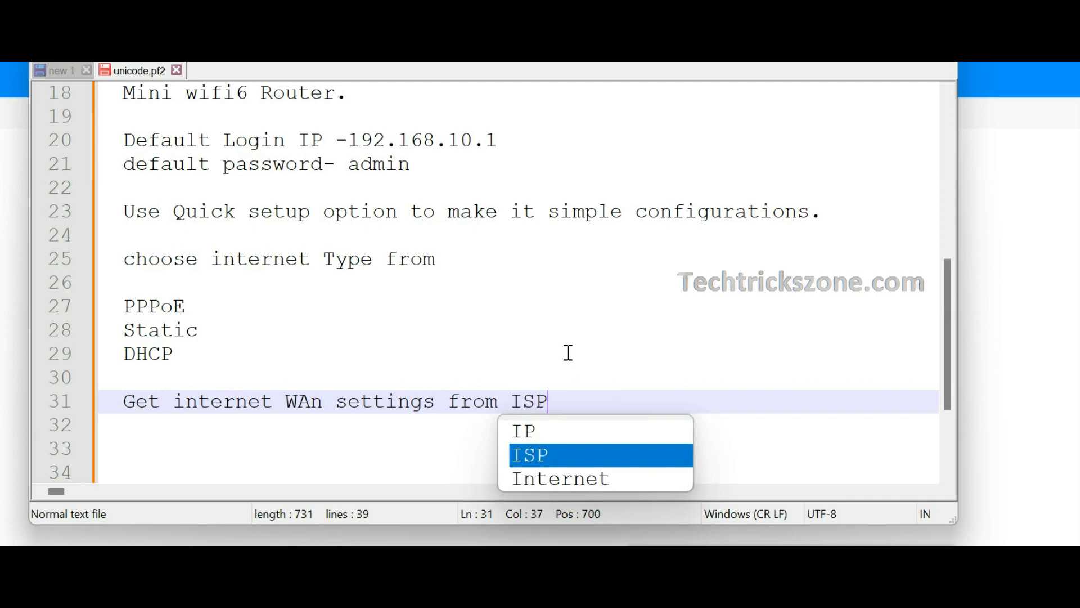
pyautogui.click(554, 351)
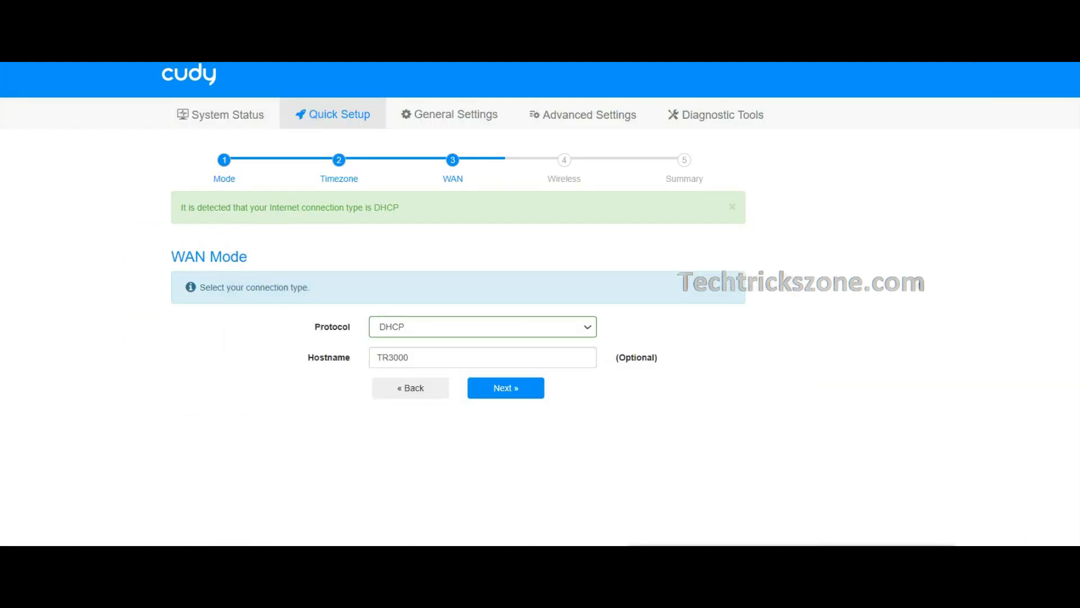
# Set the WAN type to PPPoE with the ISP username and password
pyautogui.click(420, 322)
pyautogui.click(415, 370)
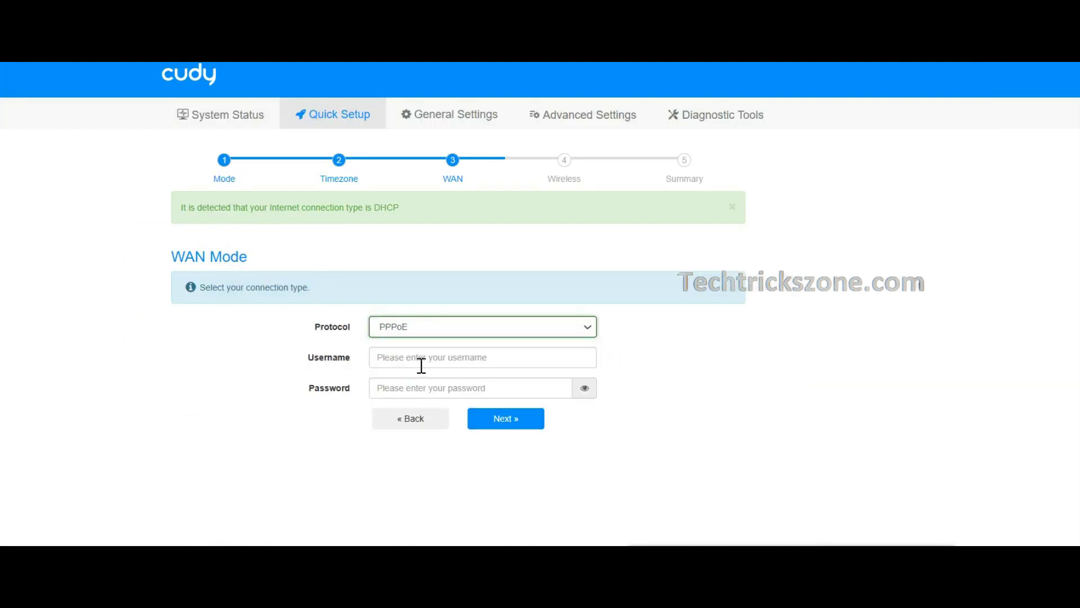
pyautogui.click(457, 358)
pyautogui.write('inte')
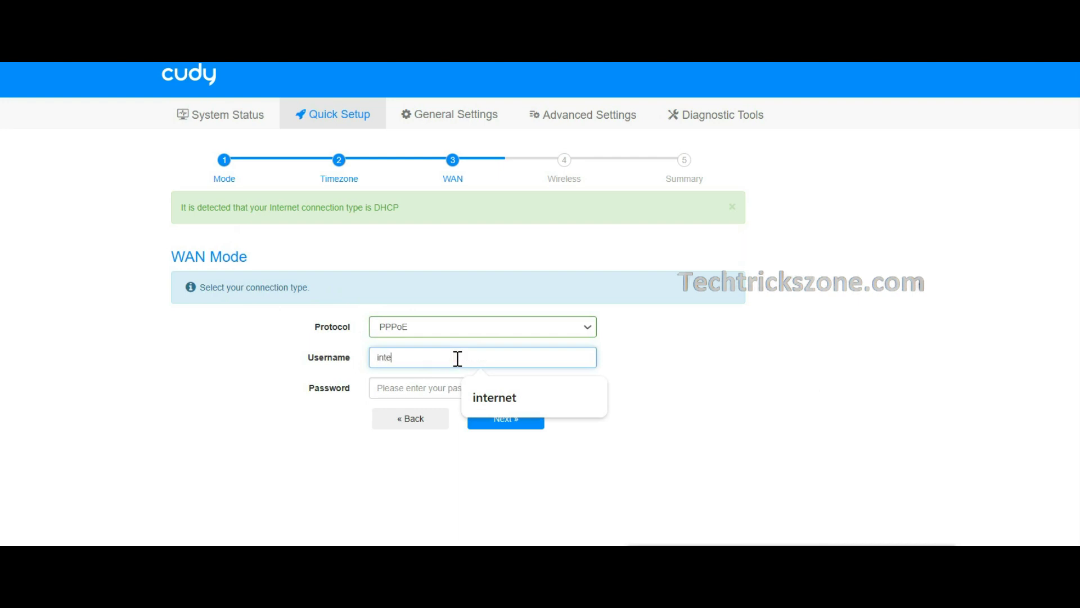
pyautogui.write('rnet')
pyautogui.click(448, 393)
pyautogui.write('in')
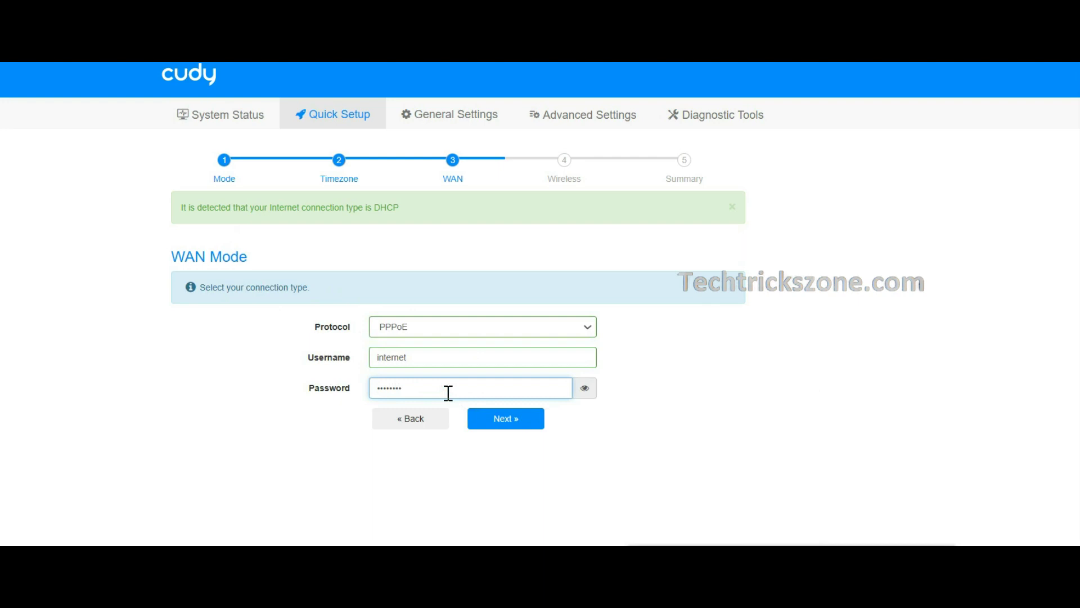
pyautogui.click(502, 428)
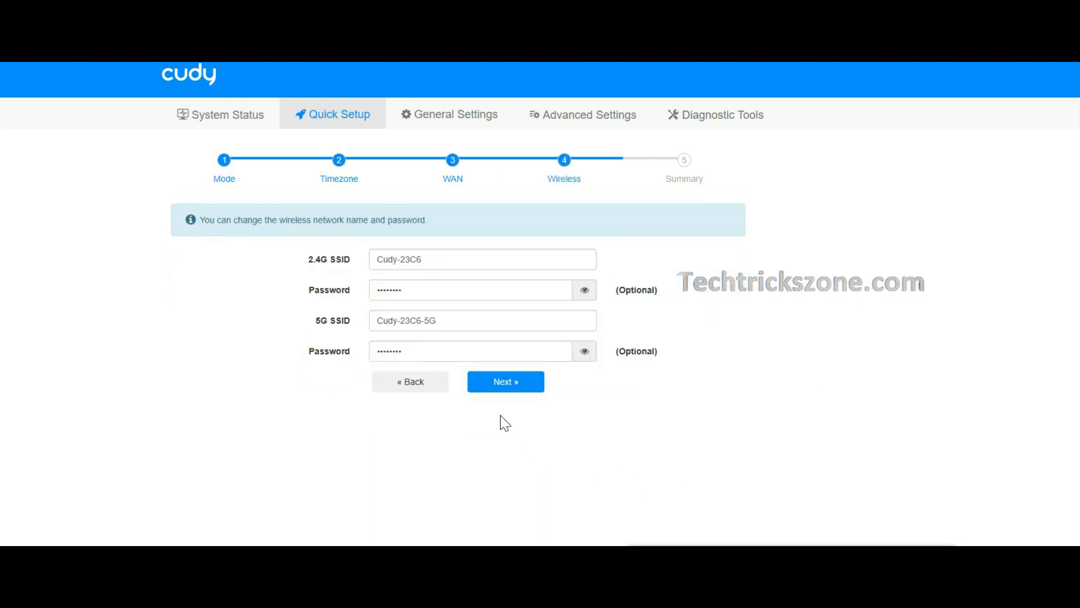
# Rename the WiFi networks to WIFI-MINI2.4G and WIFIMINI-5G, each with a new password
pyautogui.click(696, 292)
pyautogui.moveTo(462, 262); pyautogui.dragTo(314, 263)
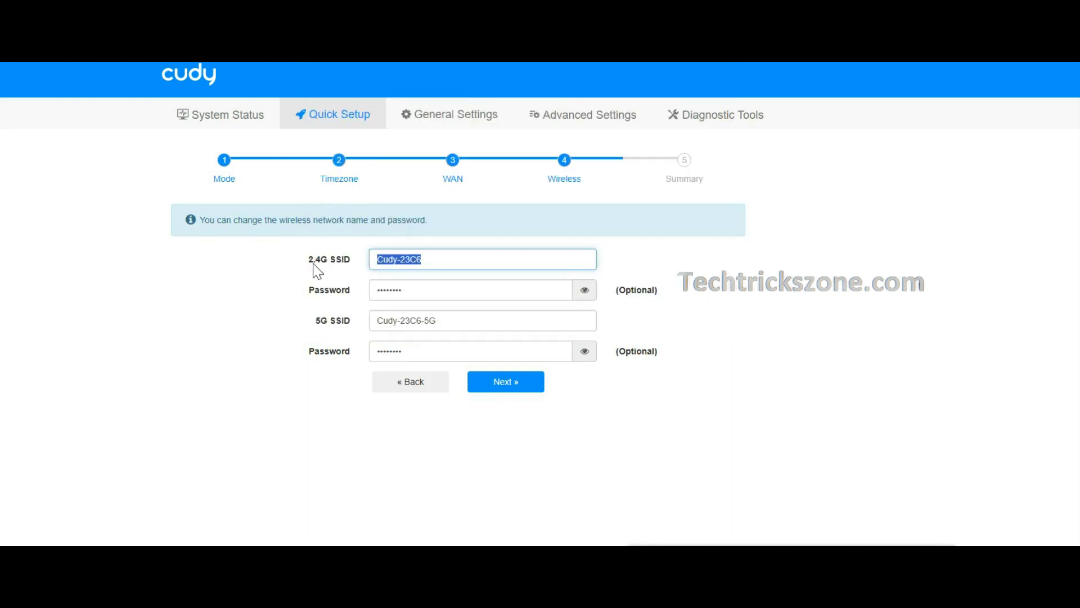
pyautogui.write('WIFI')
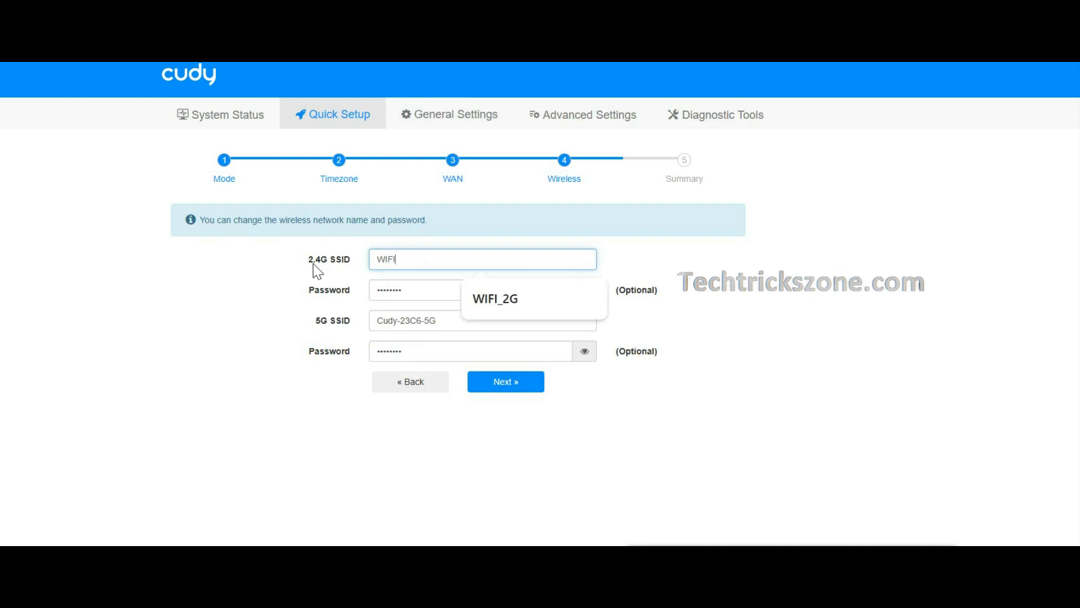
pyautogui.write('-MINI2.4G')
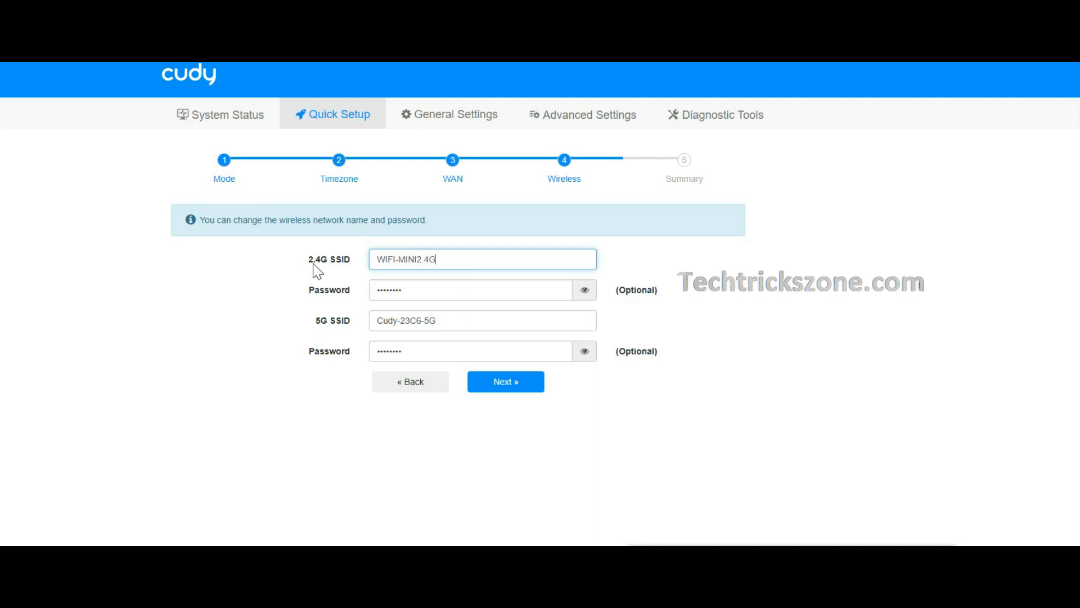
pyautogui.press('Tab')
pyautogui.write('123456789012')
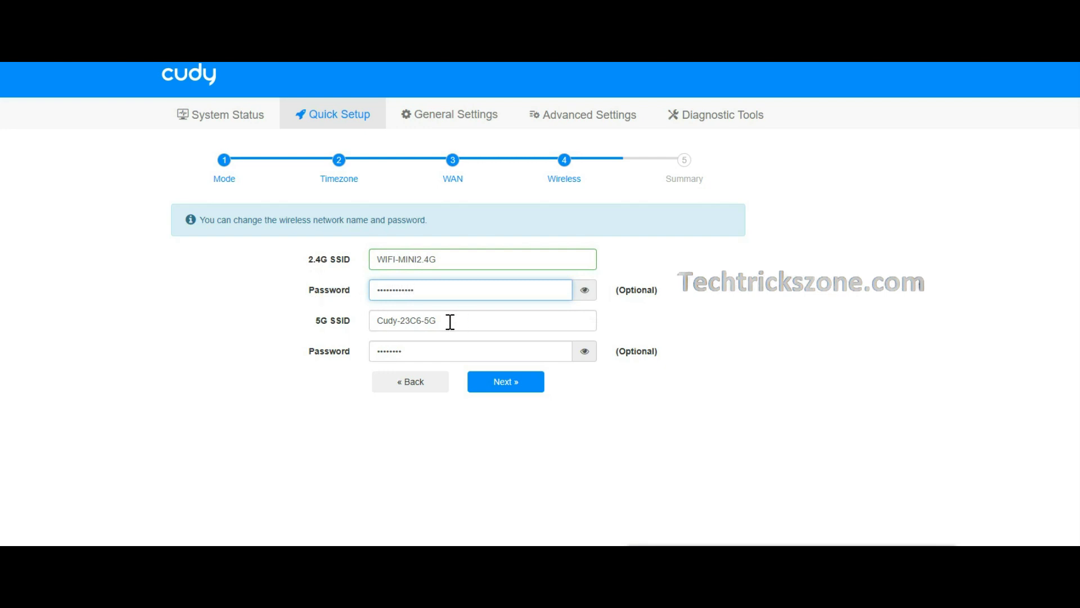
pyautogui.moveTo(422, 319); pyautogui.dragTo(272, 325)
pyautogui.write('WIFIMINI')
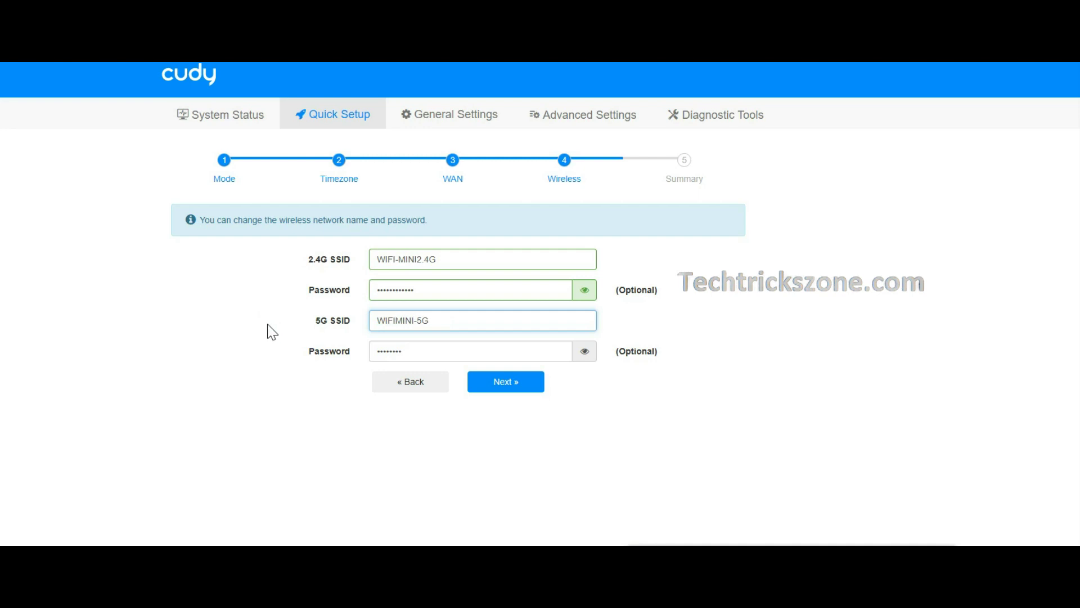
pyautogui.moveTo(434, 347); pyautogui.dragTo(220, 351)
pyautogui.write('1234567')
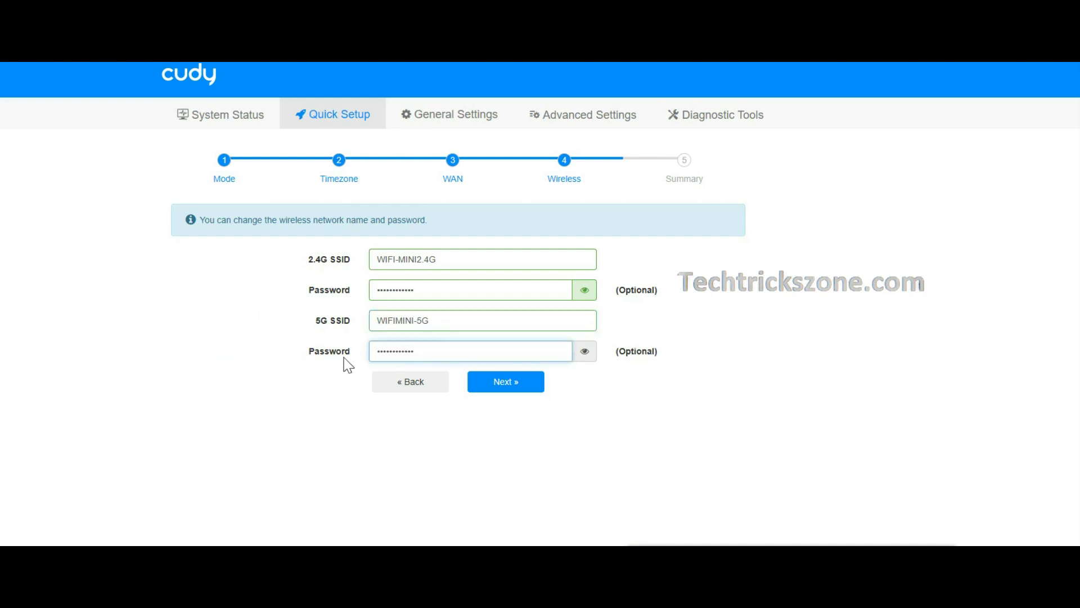
pyautogui.click(513, 384)
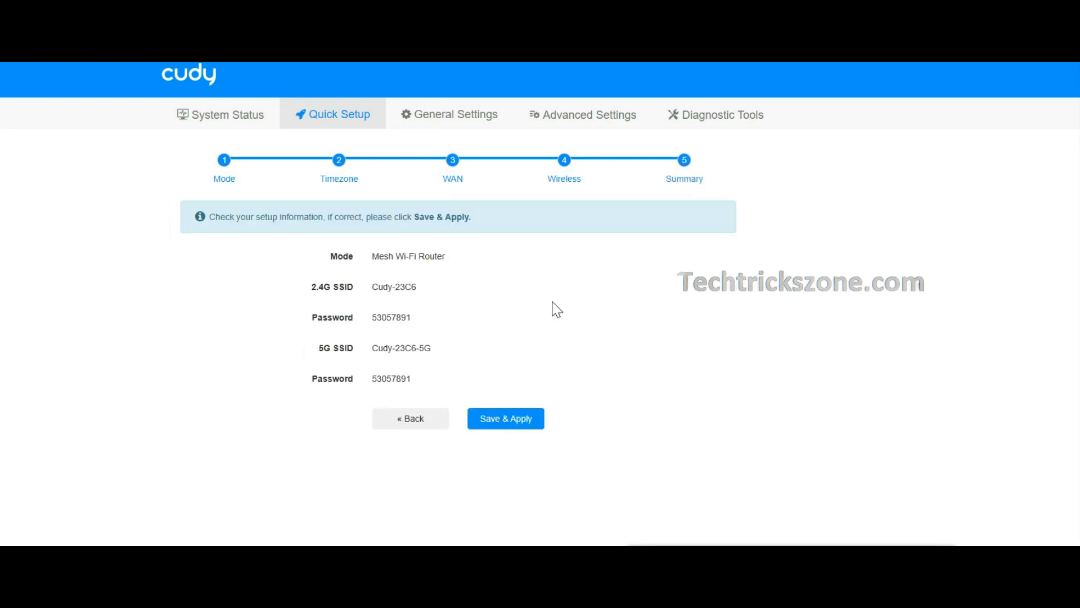
# Save and apply the Quick Setup configuration from the Summary page
pyautogui.click(499, 423)
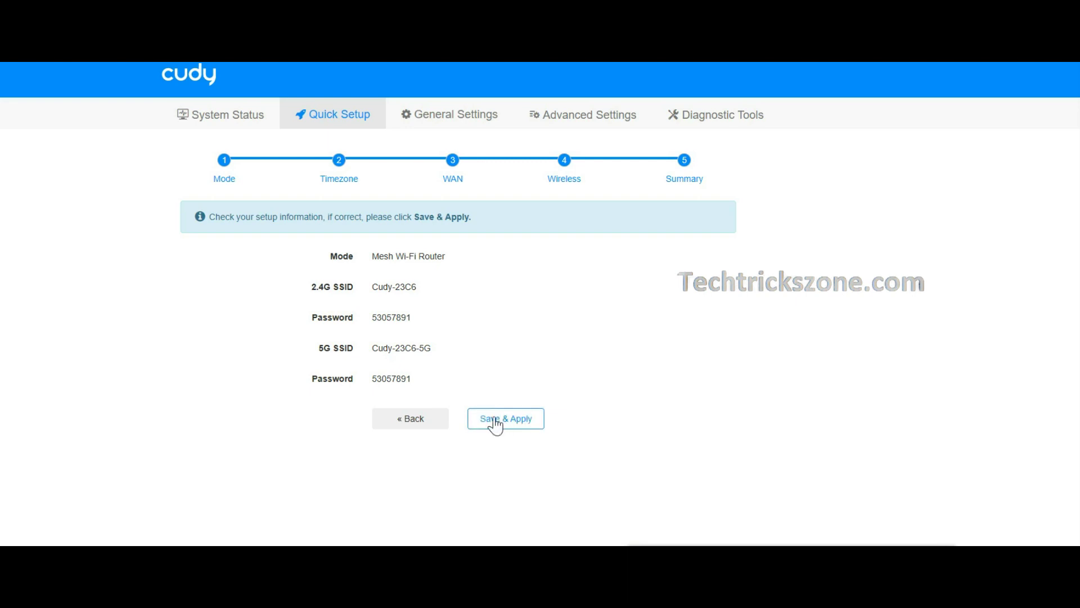
pyautogui.click(520, 423)
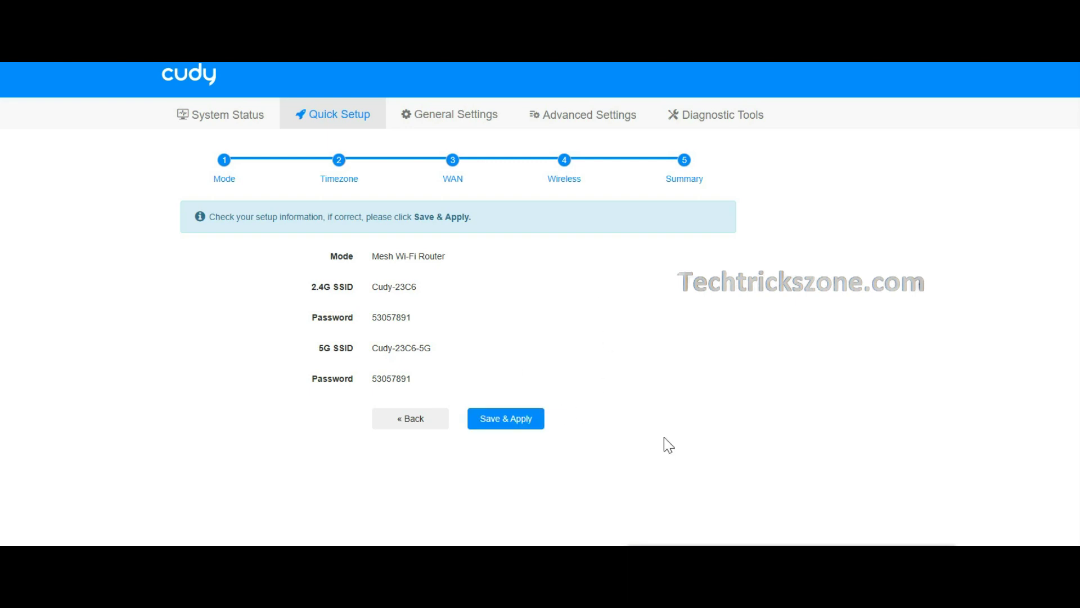
# Note 'After save settings check new WIFI name' below the ISP line
pyautogui.moveTo(697, 544)
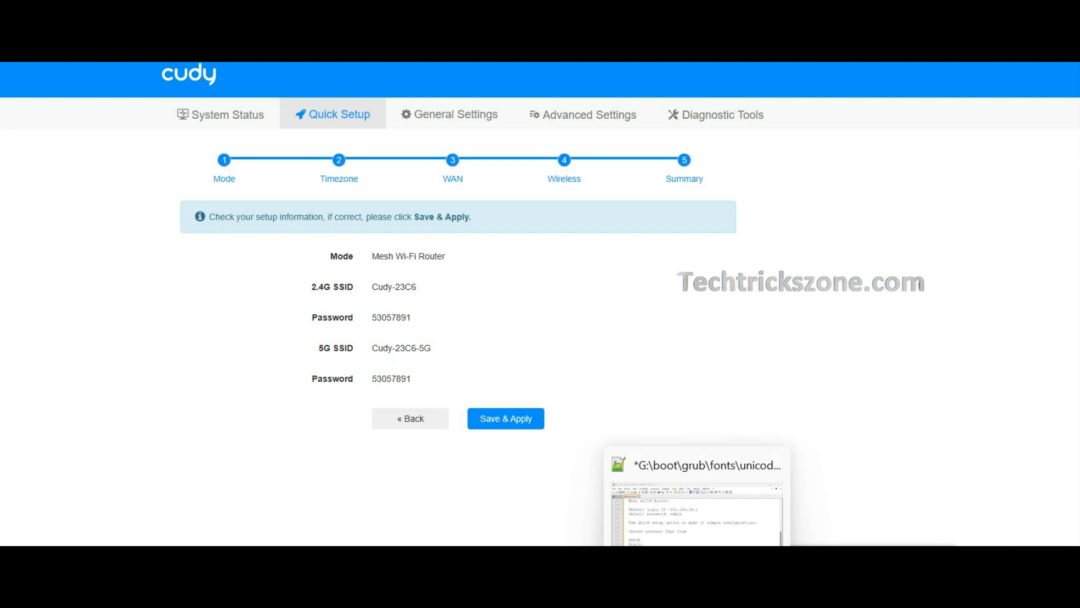
pyautogui.click(697, 545)
pyautogui.click(593, 399)
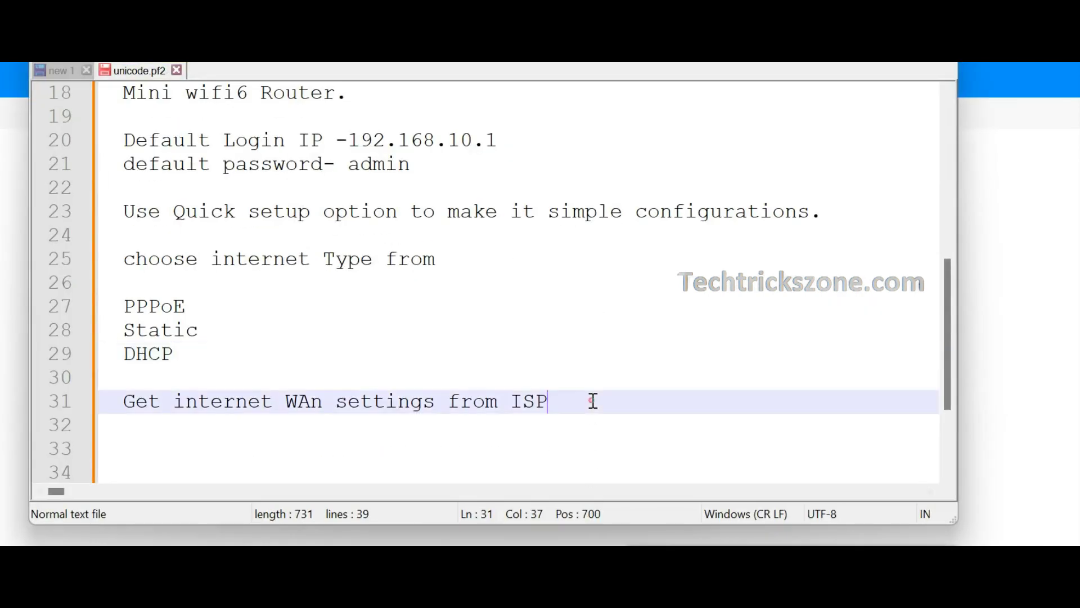
pyautogui.scroll(-2, 593, 400)
pyautogui.press('Return')
pyautogui.press('Return')
pyautogui.write('After save sett')
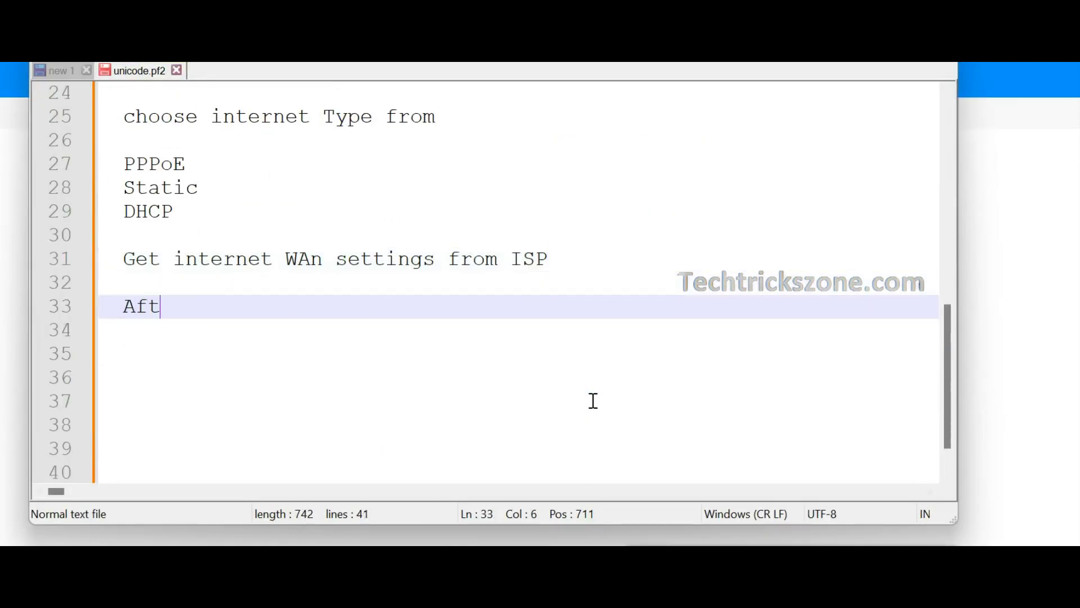
pyautogui.press('Return')
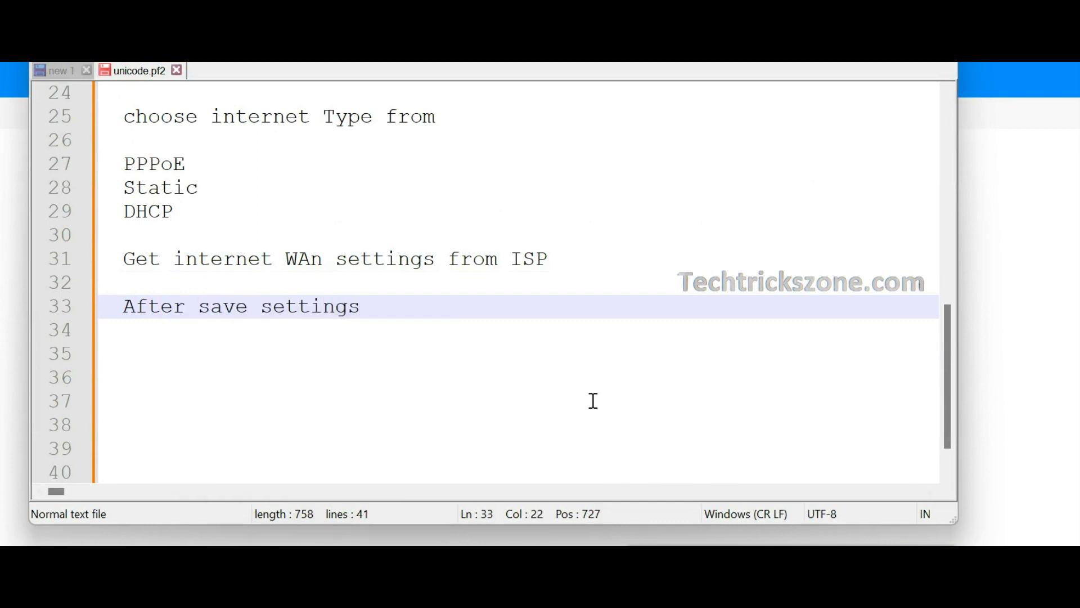
pyautogui.press('Return')
pyautogui.write('check ')
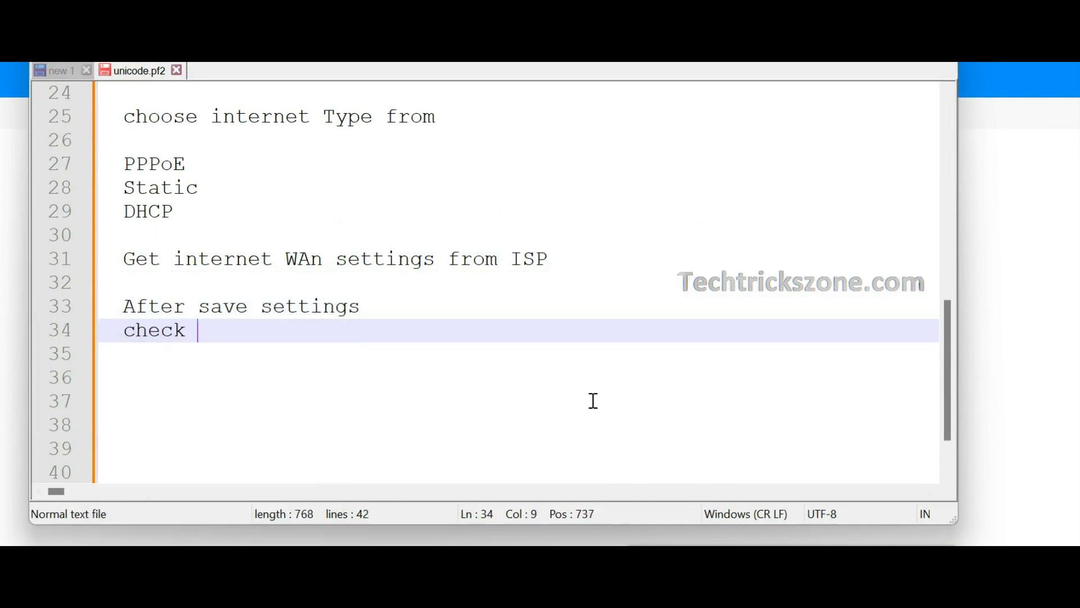
pyautogui.write('n')
pyautogui.write('IFI name')
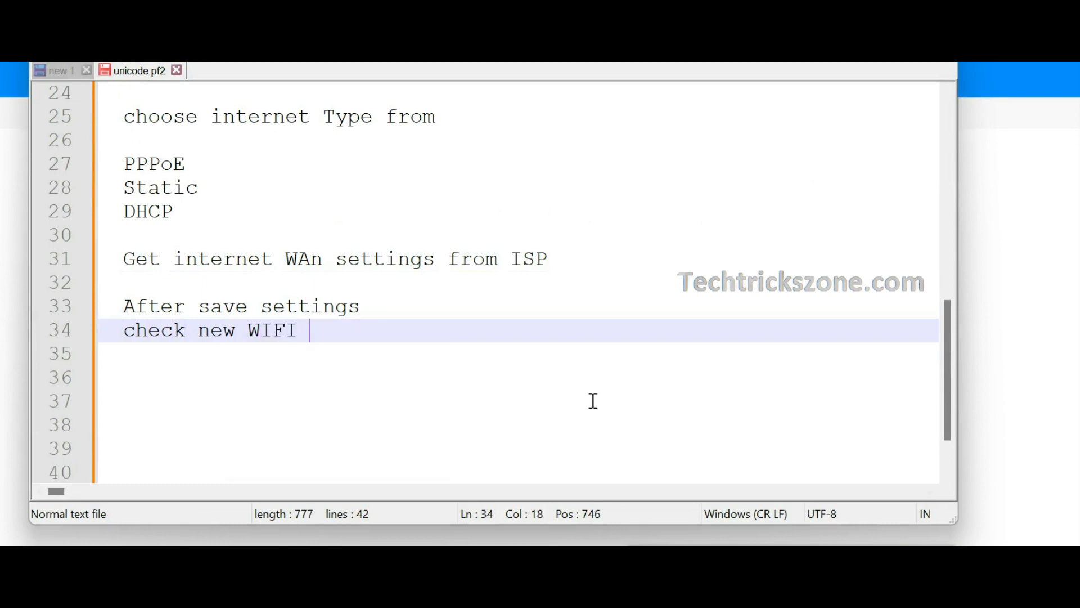
pyautogui.press('Return')
pyautogui.press('Return')
# Add 'if you provide correct WAN internet settings internet should start working.'
pyautogui.write('and in')
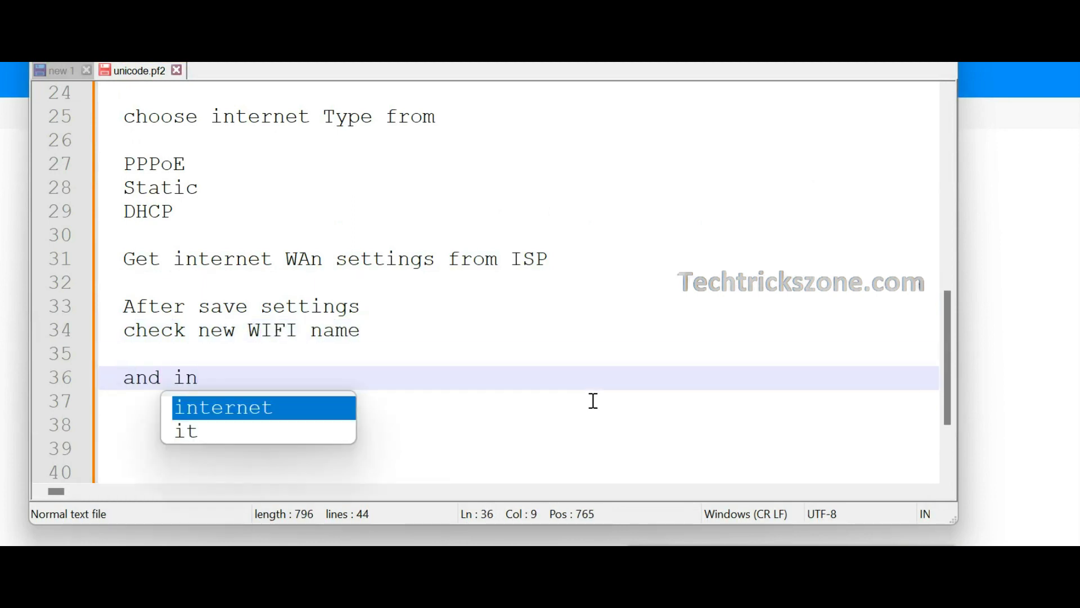
pyautogui.press('BackSpace')
pyautogui.write('f you provide correct WA')
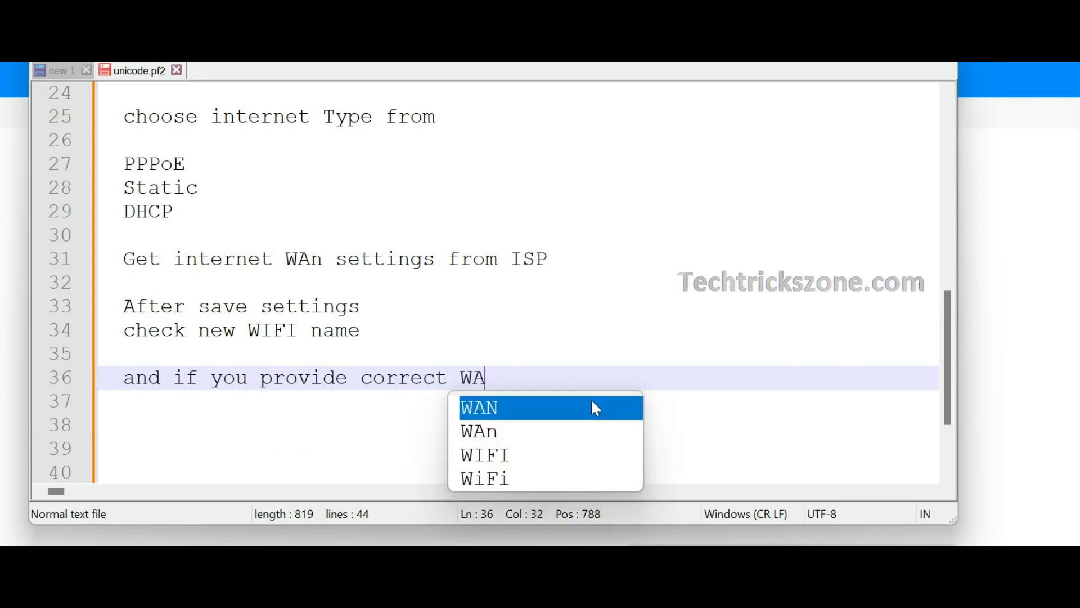
pyautogui.write('N internet settings')
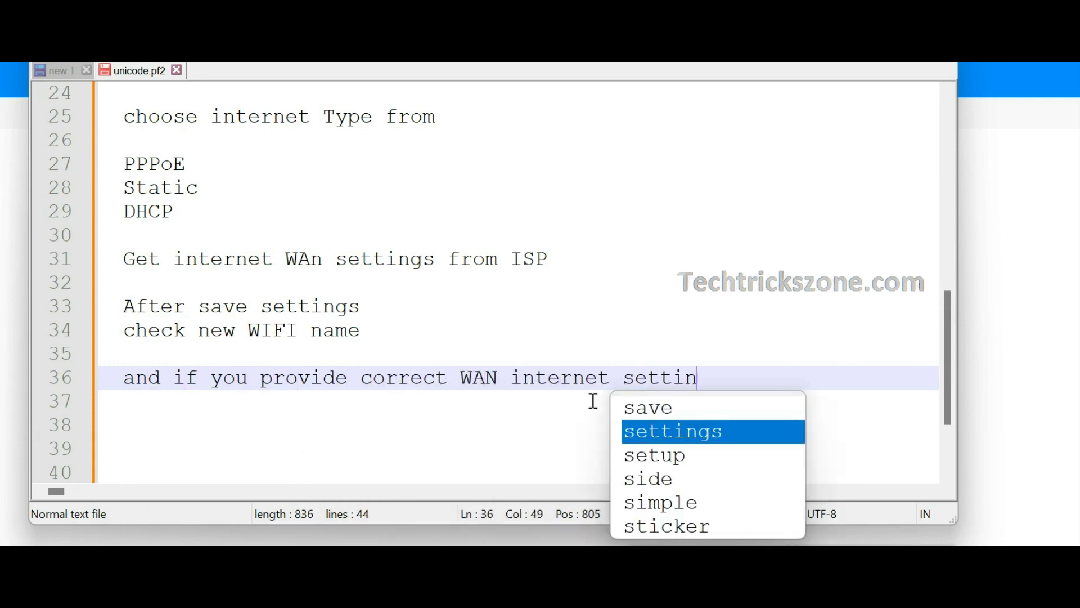
pyautogui.press('Return')
pyautogui.write('internet should start working')
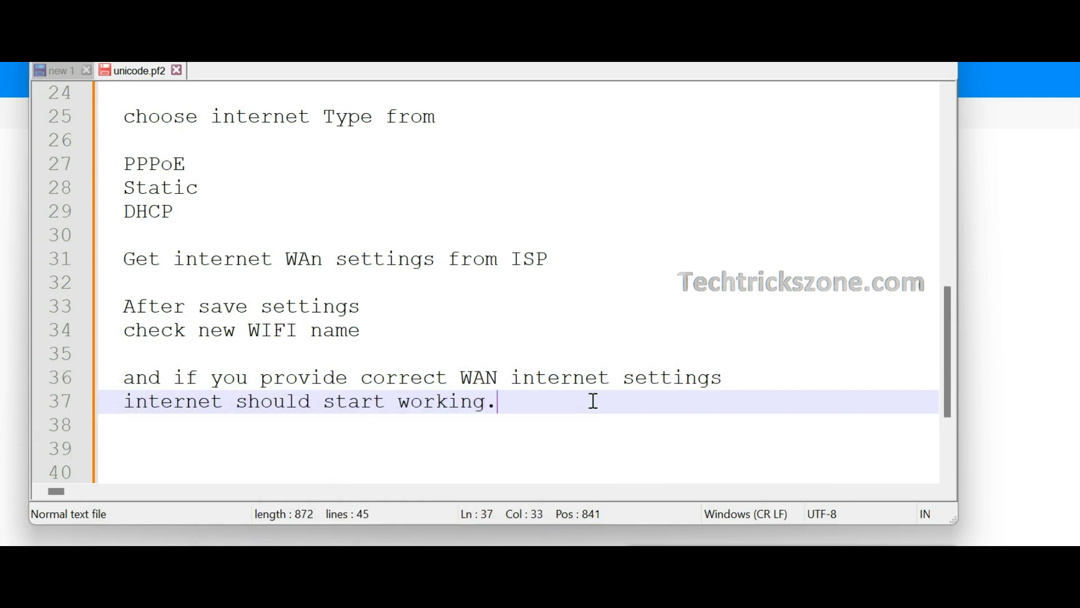
pyautogui.write('.')
pyautogui.press('Return')
pyautogui.press('Return')
# Add 'Now change default login password from Advanced Settings'
pyautogui.write('Now change deefaul')
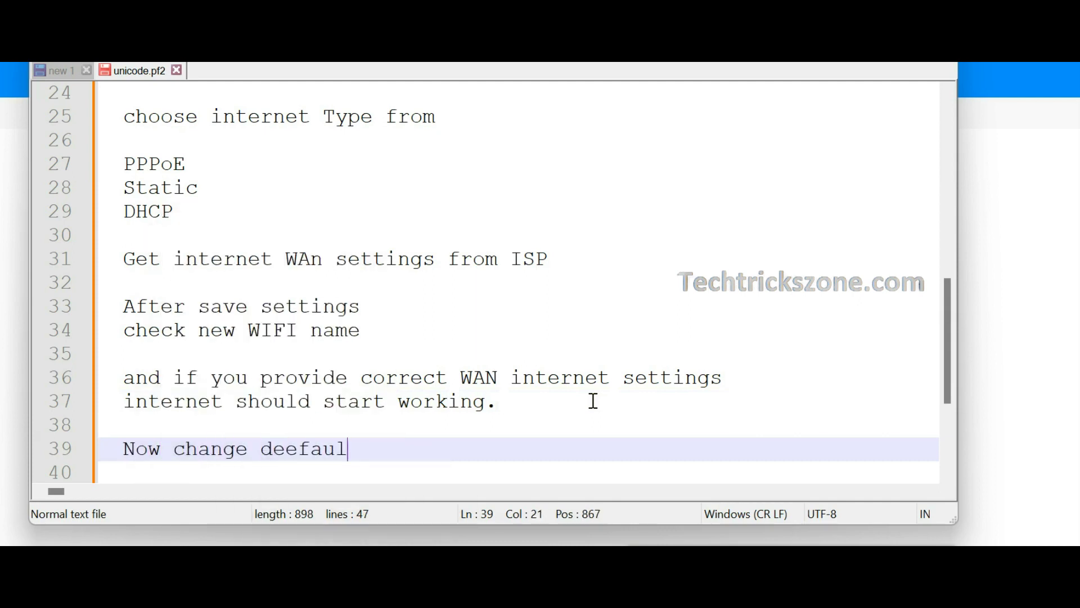
pyautogui.press('BackSpace')
pyautogui.press('BackSpace')
pyautogui.press('BackSpace')
pyautogui.press('BackSpace')
pyautogui.press('BackSpace')
pyautogui.write('g')
pyautogui.press('BackSpace')
pyautogui.write('fault login password from Ad')
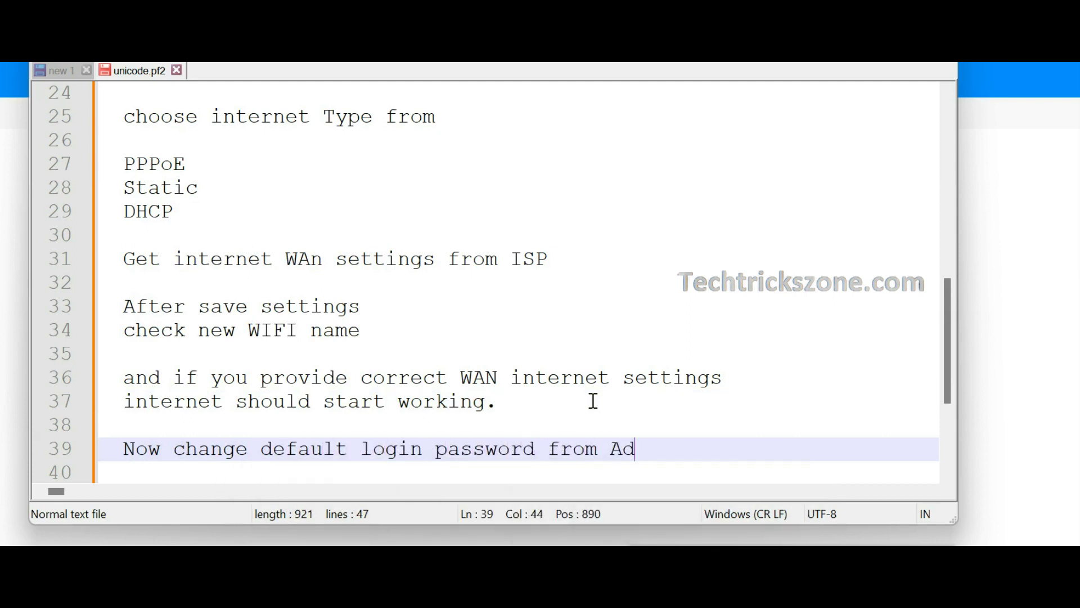
pyautogui.write('vanced')
pyautogui.press('Return')
pyautogui.write('Settings')
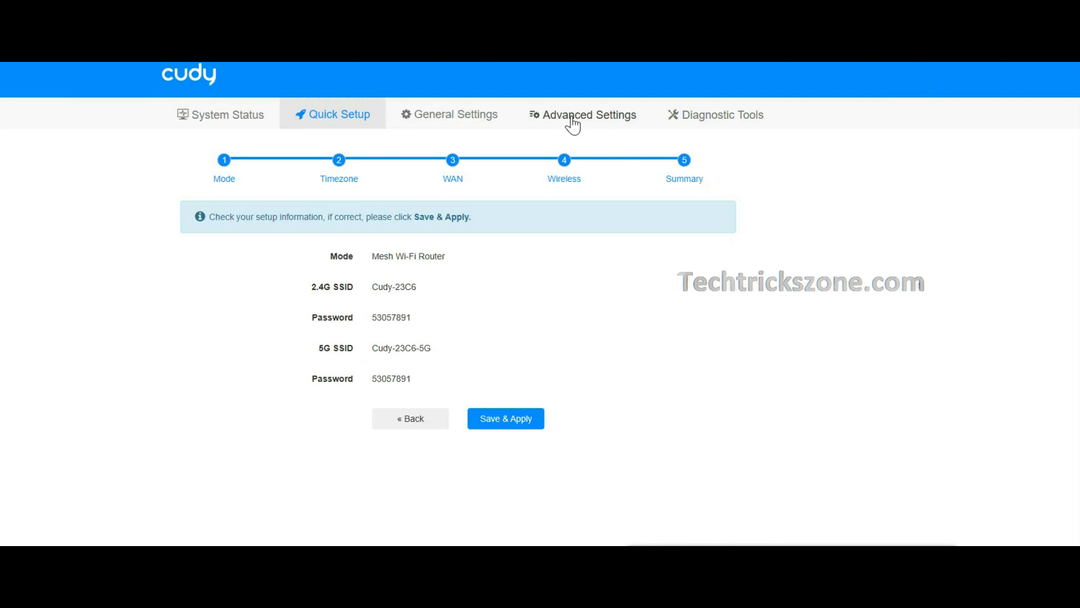
# Go to Advanced Settings, System, Admin Account
pyautogui.click(575, 121)
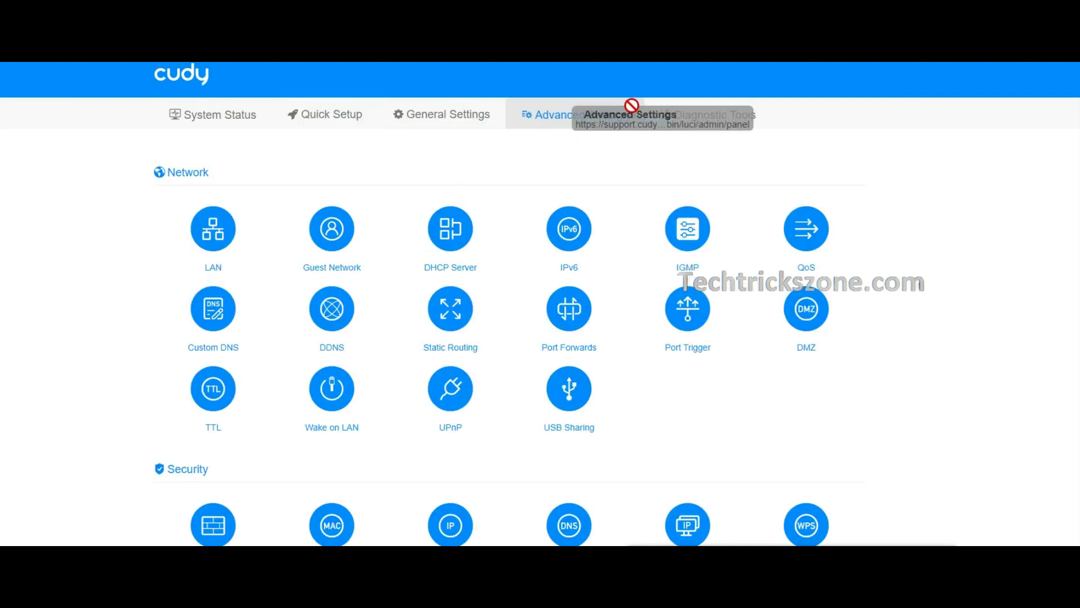
pyautogui.scroll(-5, 714, 292)
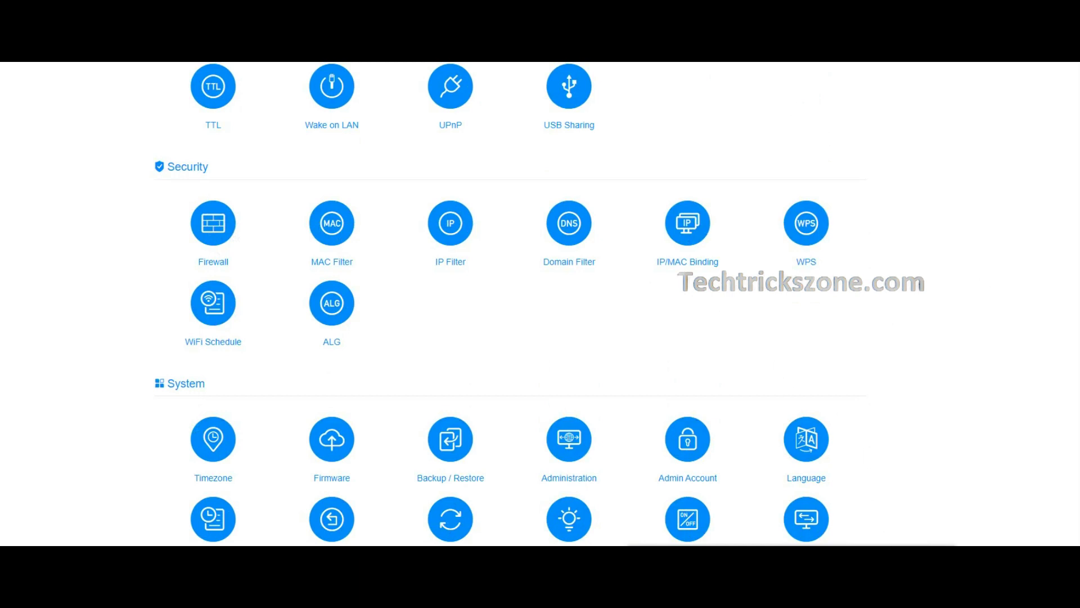
pyautogui.moveTo(158, 369); pyautogui.dragTo(240, 407)
pyautogui.moveTo(639, 393)
pyautogui.mouseDown()
pyautogui.moveTo(747, 510)
pyautogui.moveTo(740, 501)
pyautogui.mouseUp()
pyautogui.press('Escape')
pyautogui.click(707, 439)
# Enter the old and new admin login passwords and save and apply them
pyautogui.click(523, 340)
pyautogui.press('Tab')
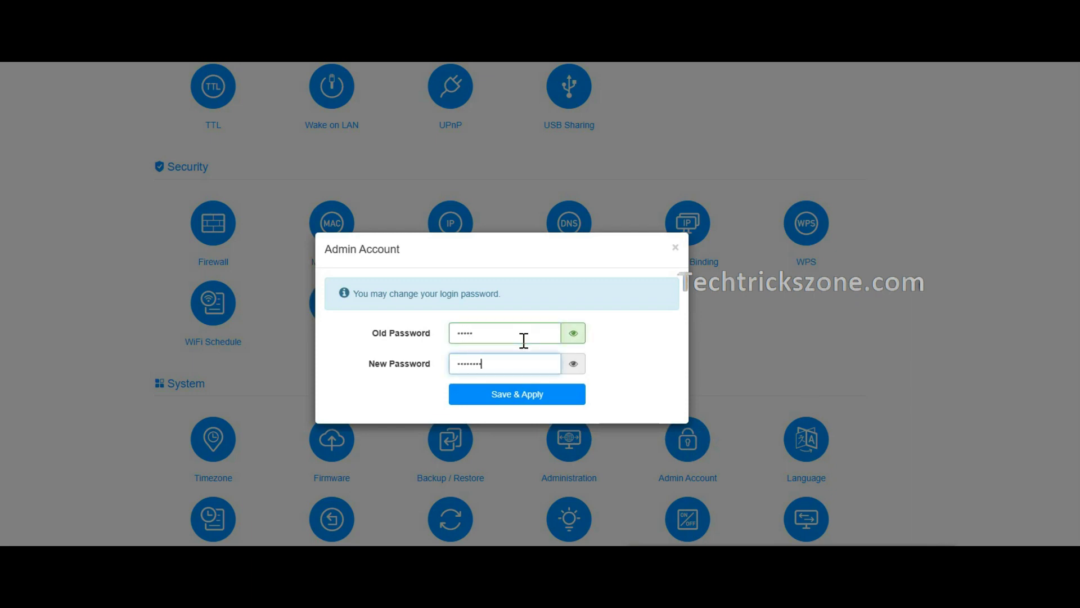
pyautogui.click(554, 398)
pyautogui.hotkey('alt', 'Tab')
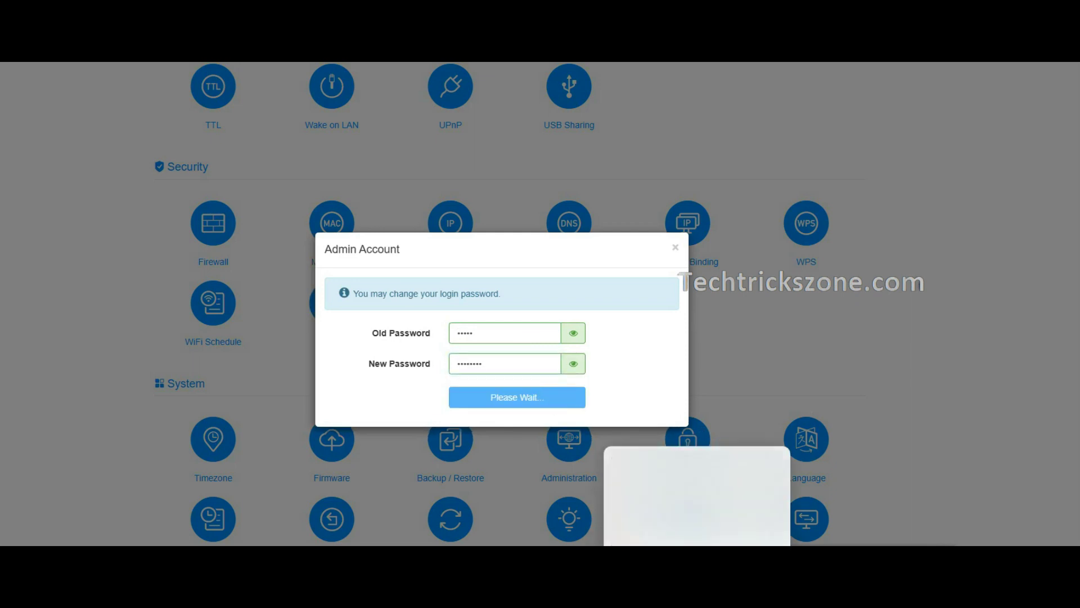
# Note 'Now besic configuration for Cudy TR3000 Mini VPN router completed' on line 43
pyautogui.click(415, 465)
pyautogui.scroll(-3, 394, 405)
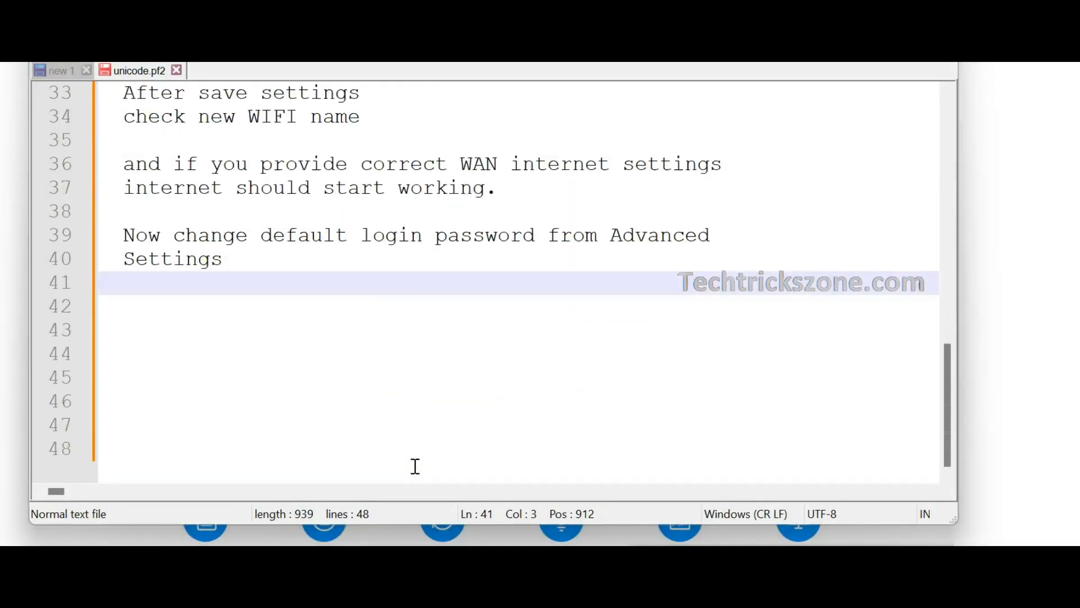
pyautogui.click(348, 338)
pyautogui.write('Now b')
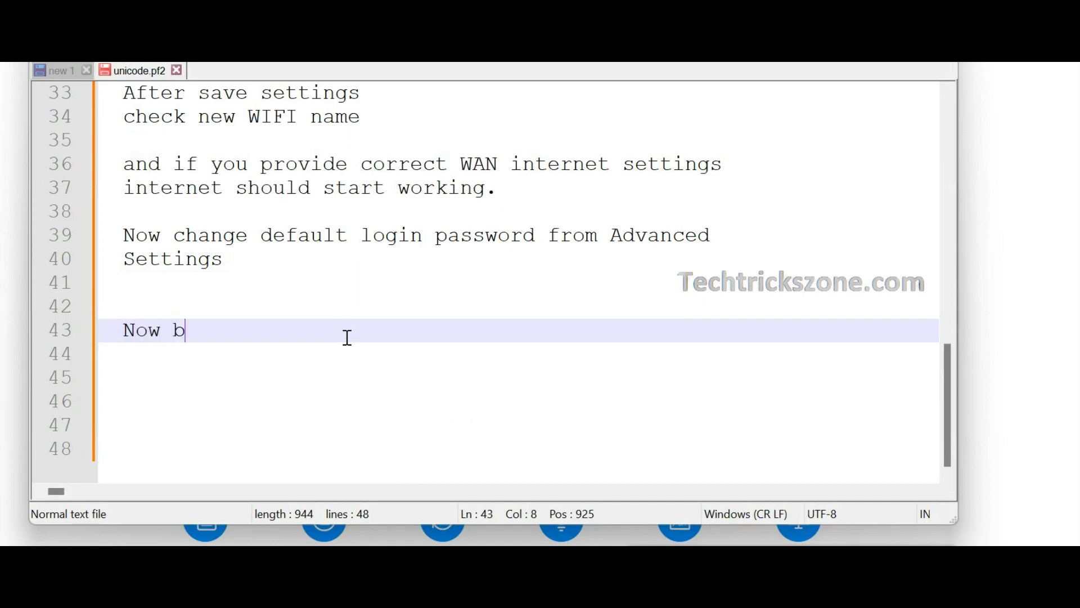
pyautogui.write('esic conf')
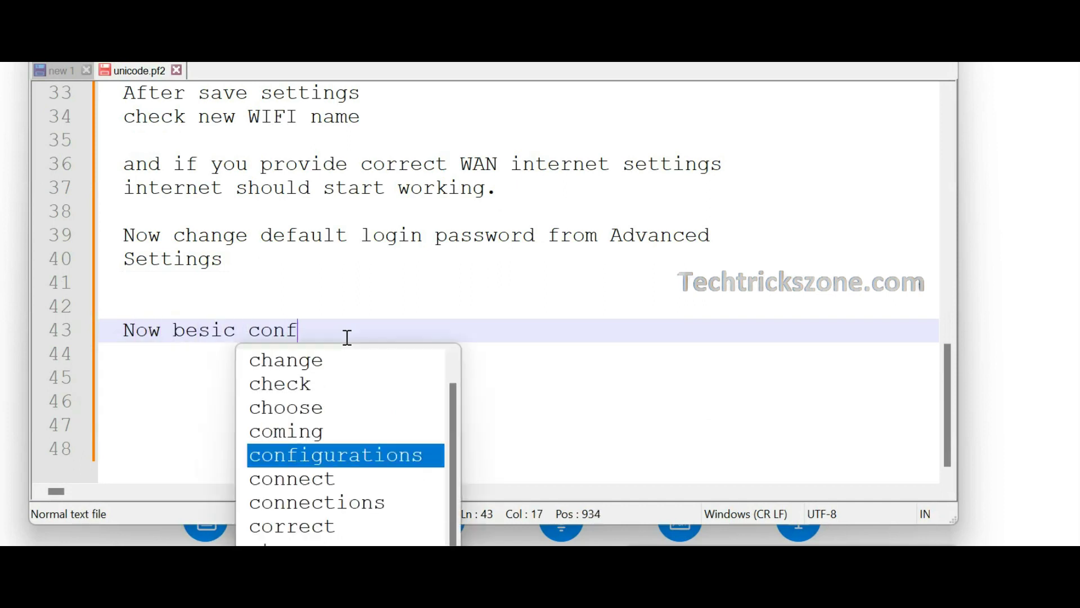
pyautogui.write('iguration for ')
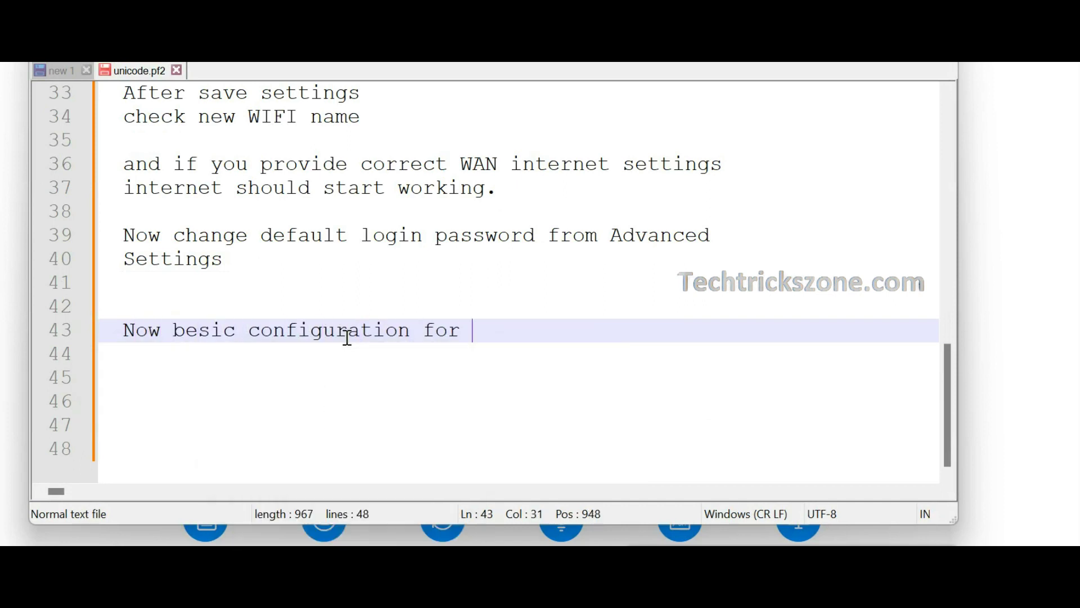
pyautogui.write('Cudy TR3000 Mini V')
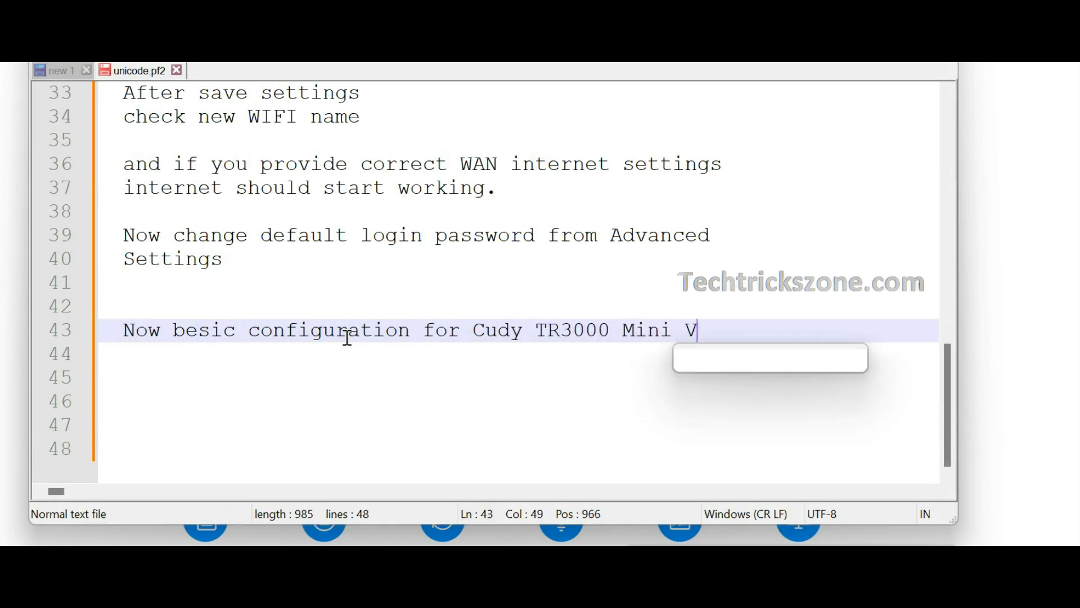
pyautogui.write('PN')
pyautogui.press('Return')
pyautogui.write('router ')
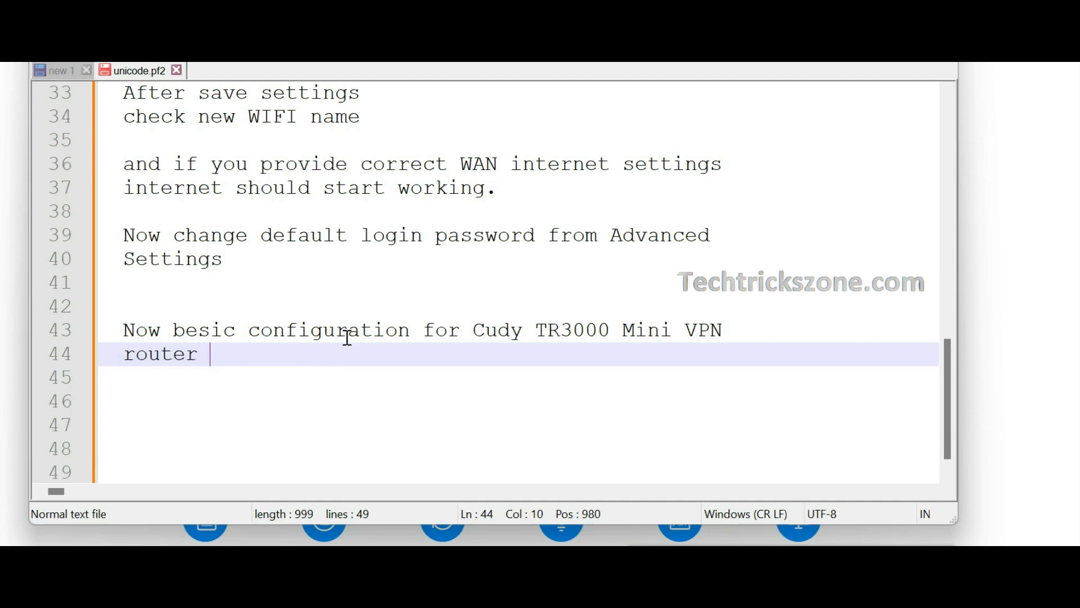
pyautogui.write('completed.')
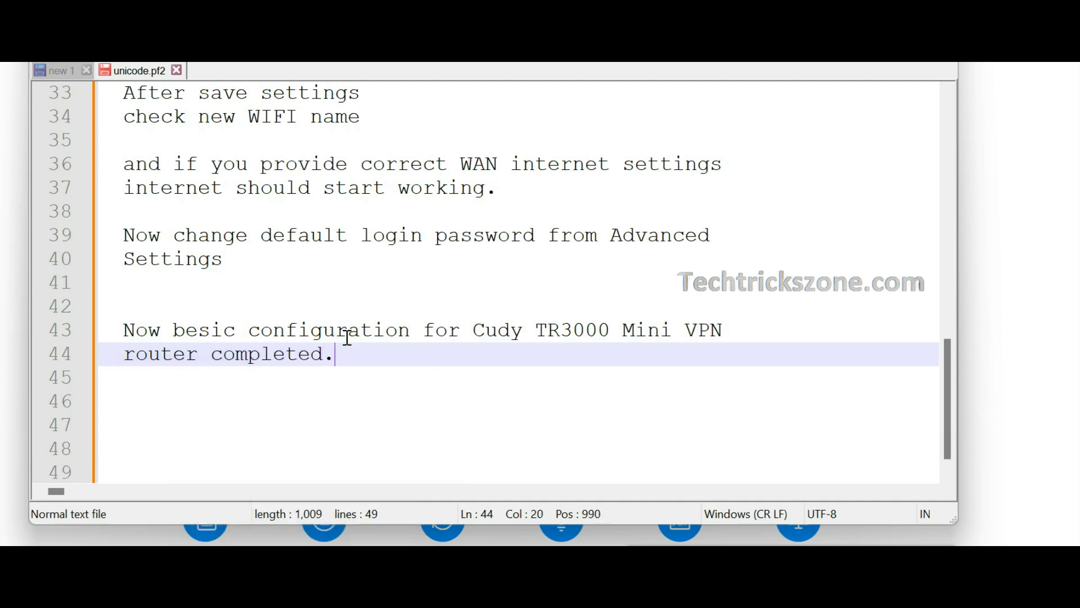
pyautogui.press('Return')
pyautogui.press('Return')
# Add the subscribe reminder for advanced configuration videos and 'thanks for Watching'
pyautogui.write('to')
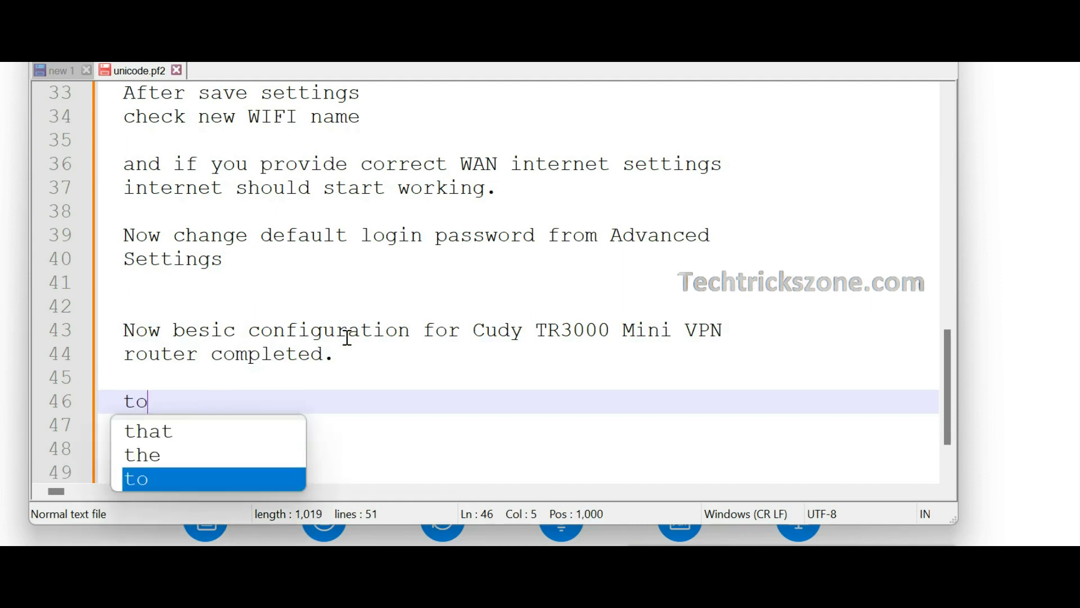
pyautogui.write(' get more adva')
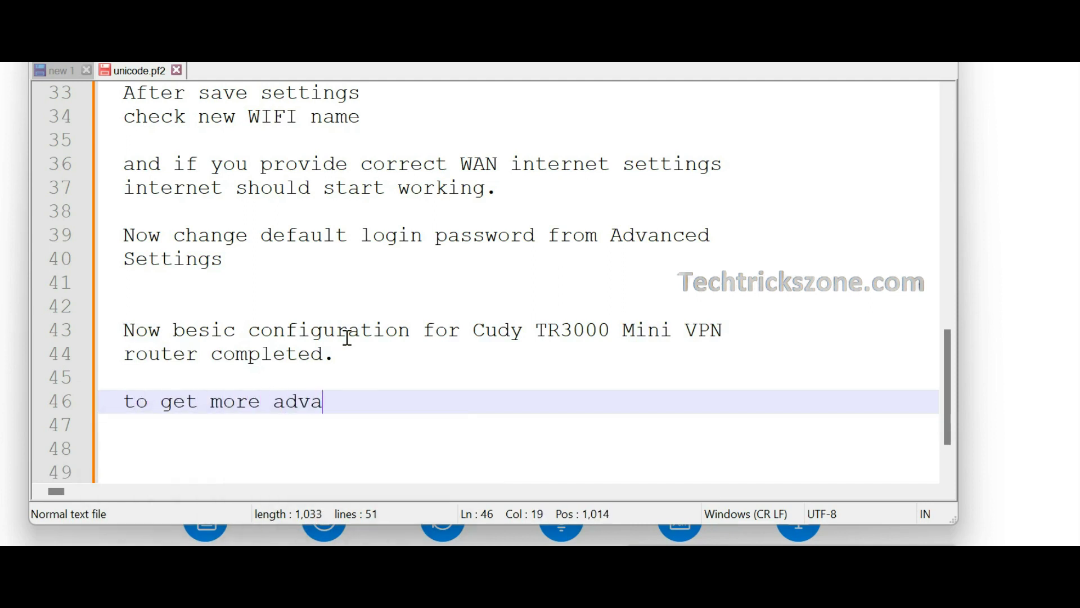
pyautogui.write('nced configuration')
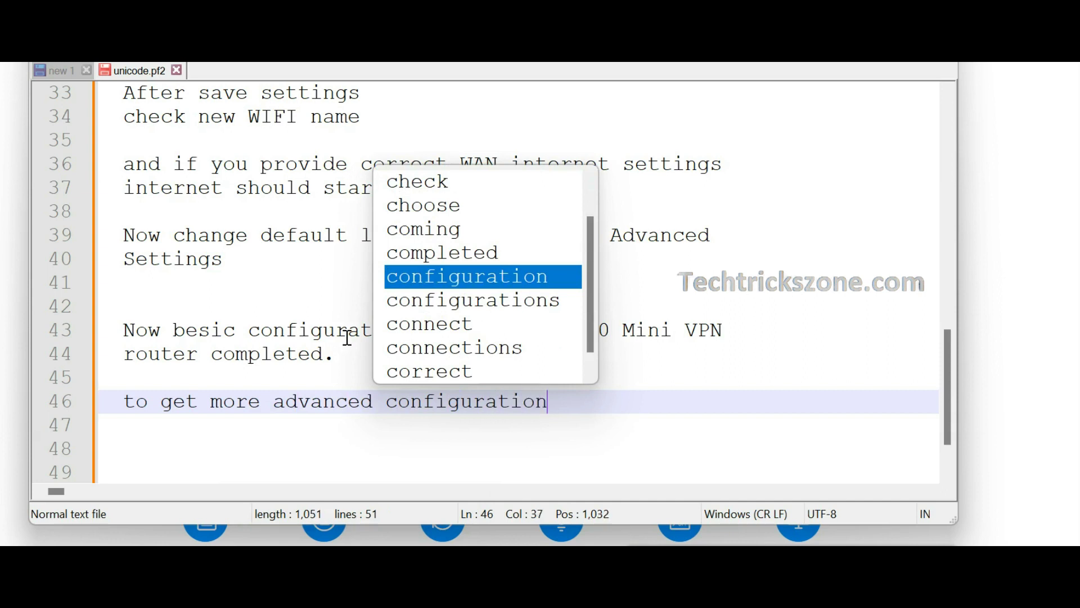
pyautogui.press('Return')
pyautogui.write('Subsc')
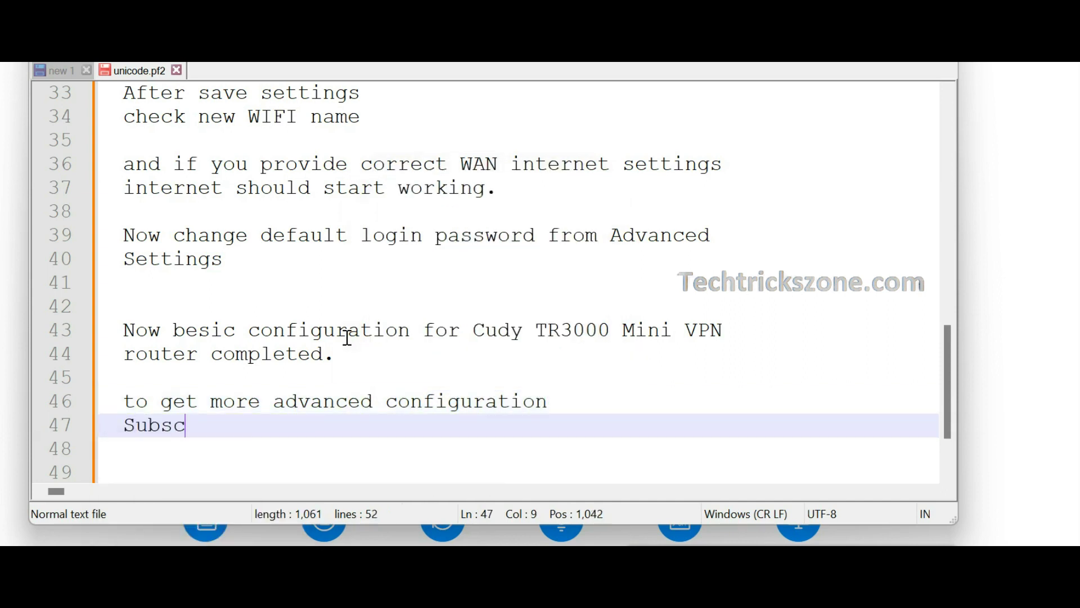
pyautogui.write('ribe channel to')
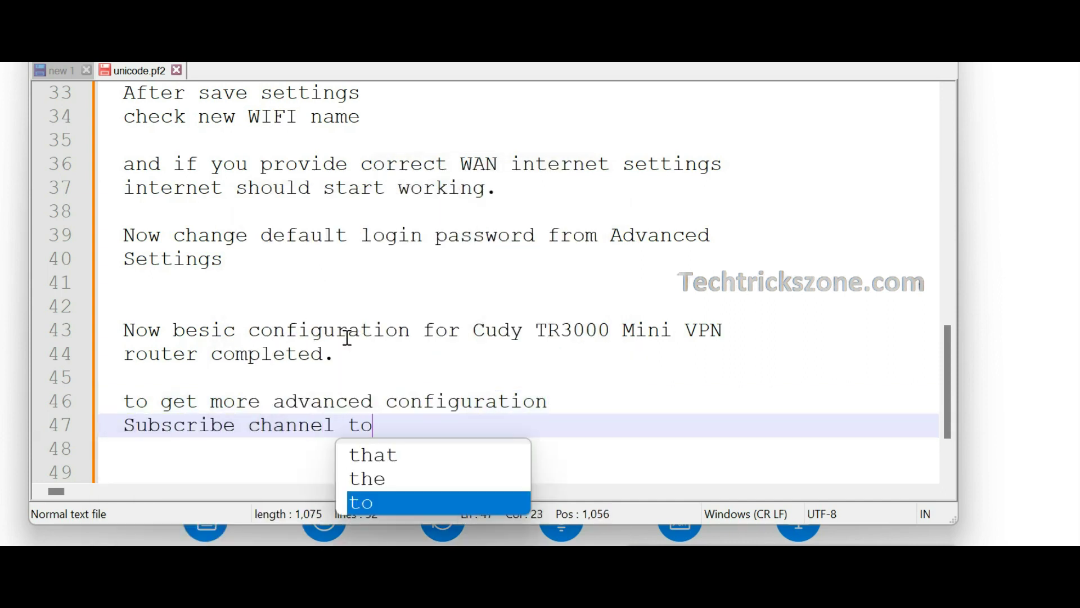
pyautogui.write(' get Video ')
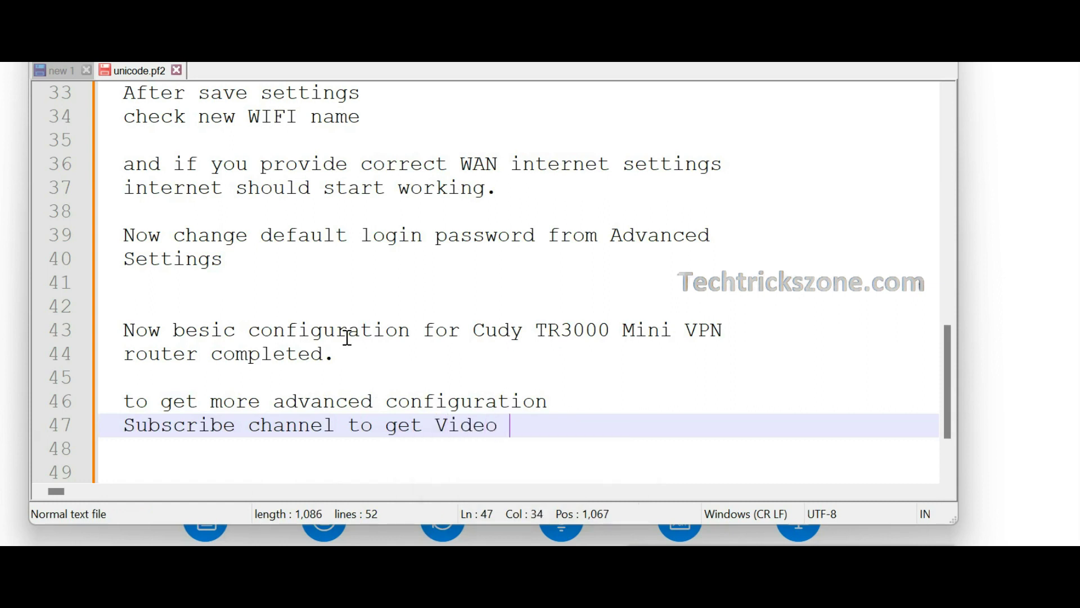
pyautogui.write('directly to email.')
pyautogui.press('Return')
pyautogui.press('Return')
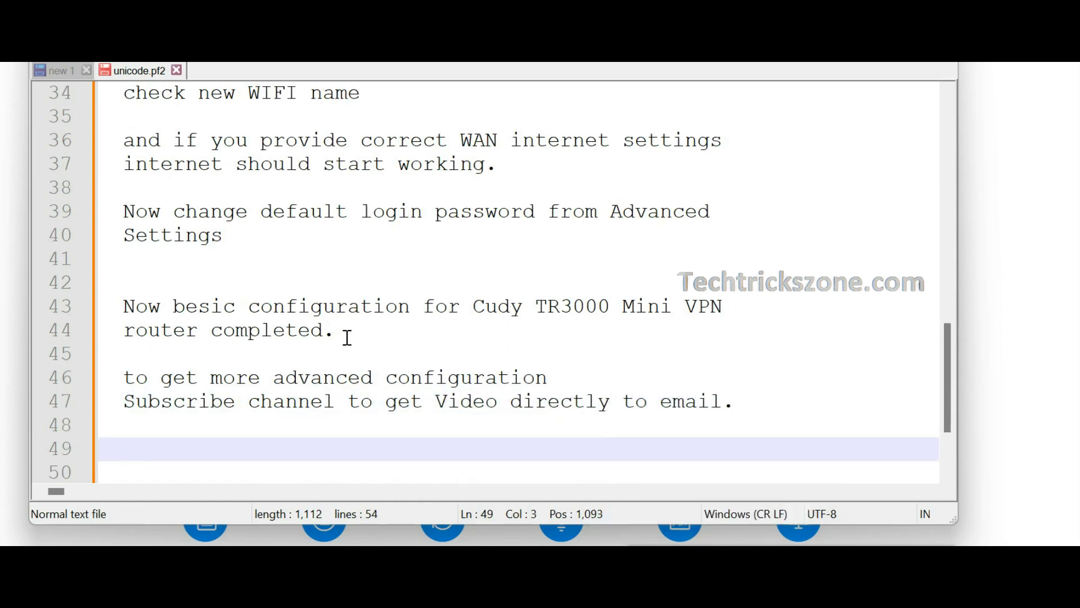
pyautogui.write('thanks for Watching')
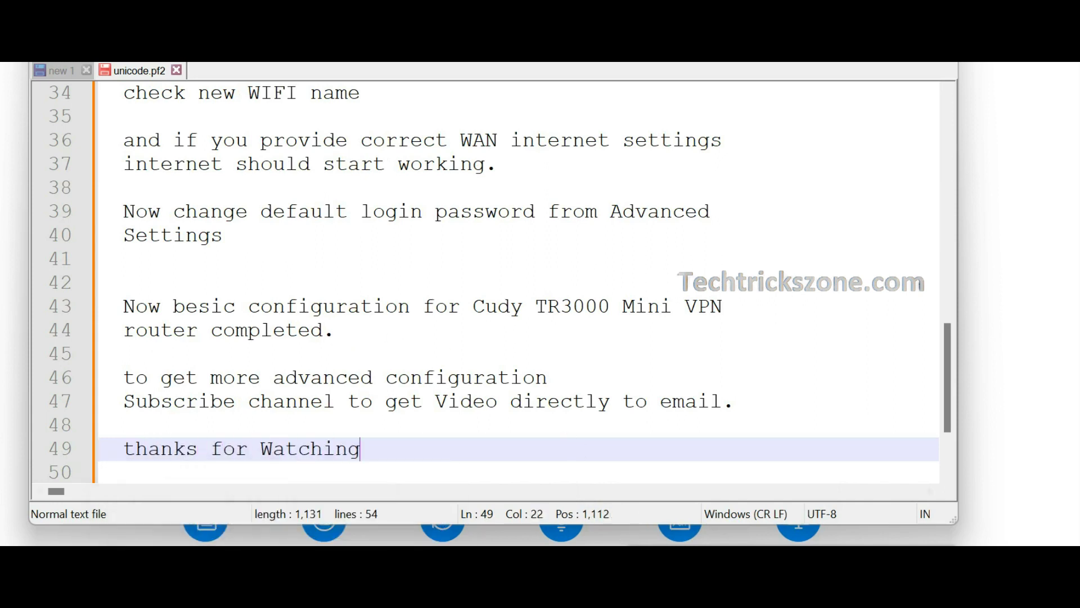